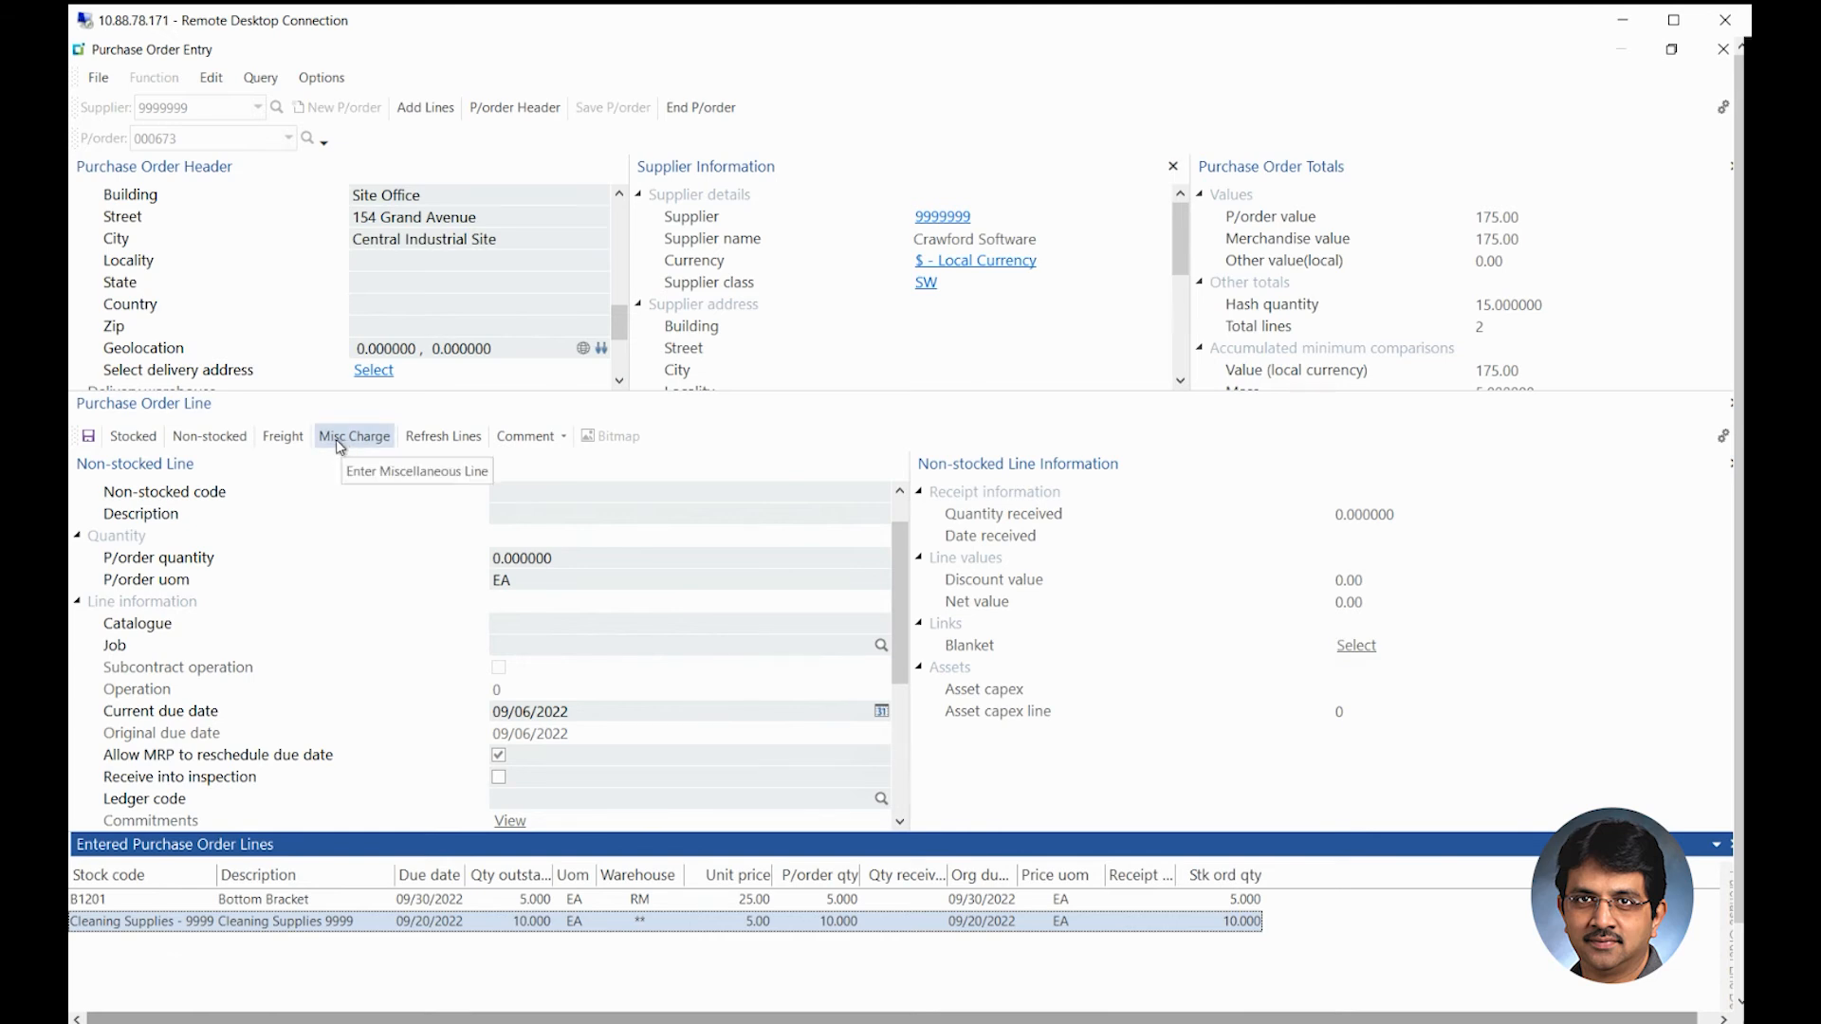
Start a miscellaneous charge line on the purchase order with the description "Services - packing bubble wrap".
click(337, 442)
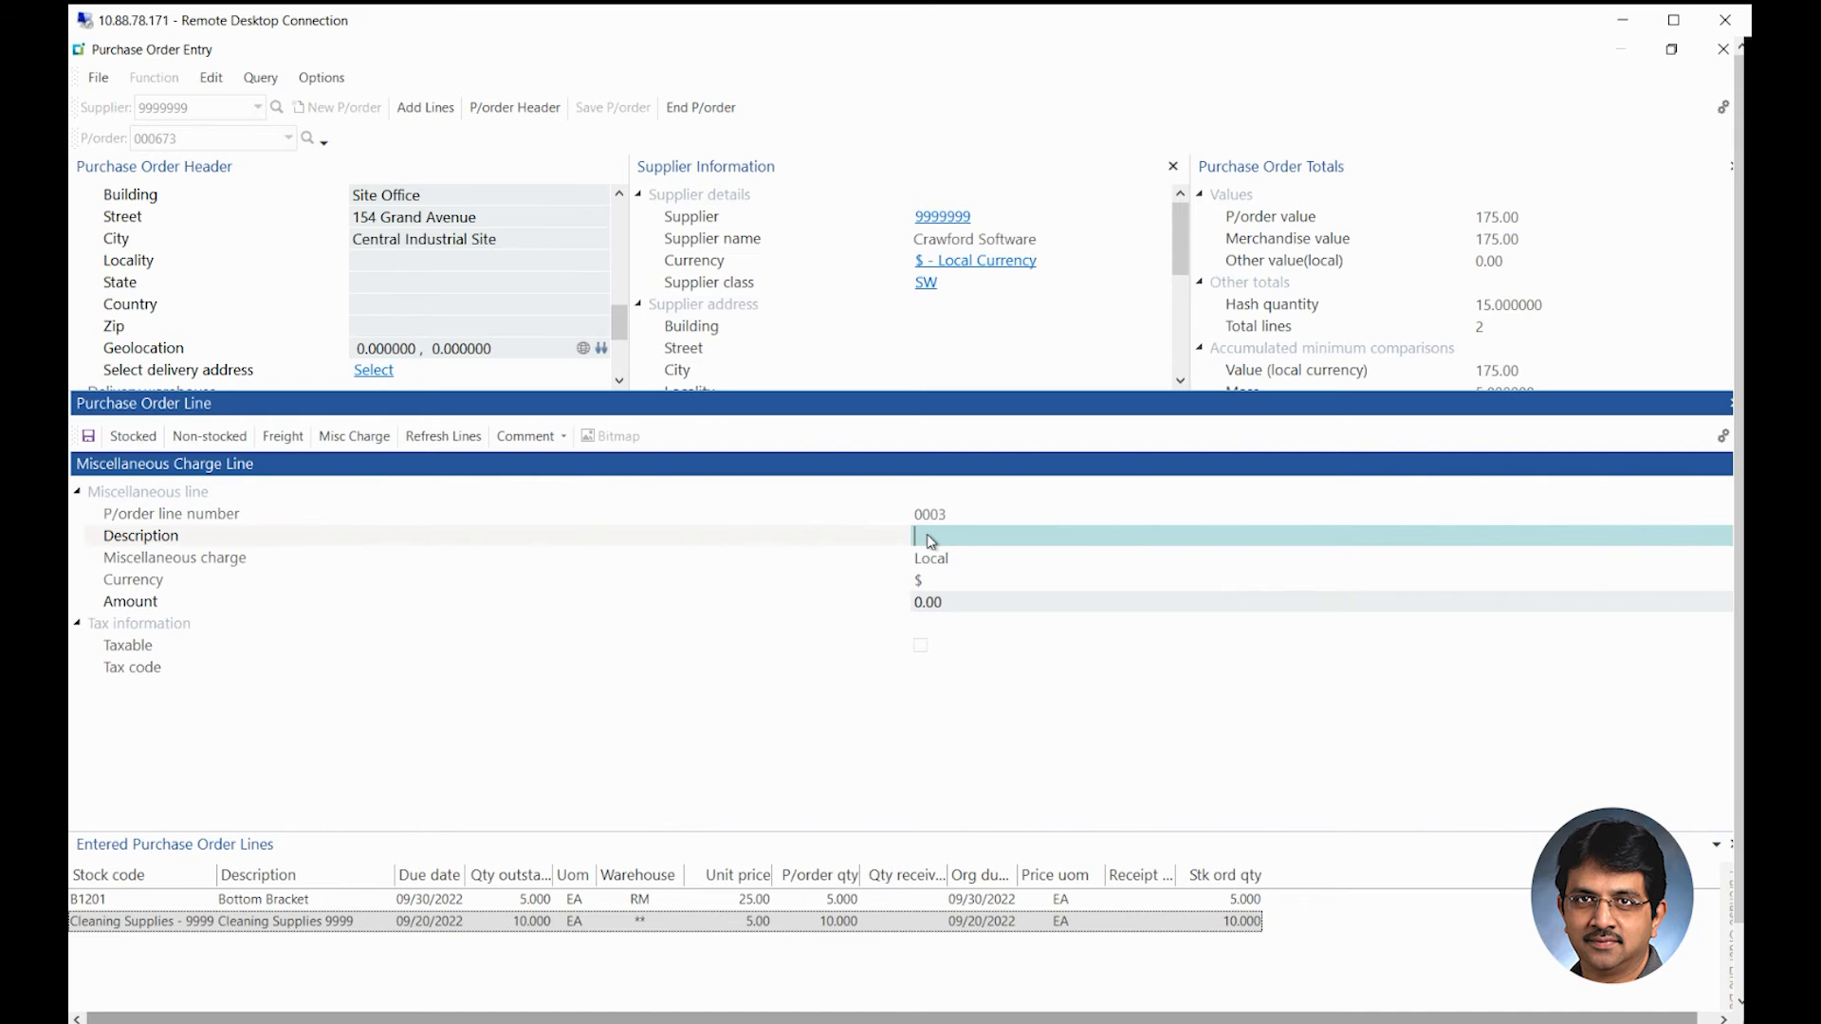
text(Service)
key(BackSpace)
key(BackSpace)
key(BackSpace)
key(BackSpace)
text(rvices - packing bubble wrap)
click(983, 605)
click(1134, 537)
key(Tab)
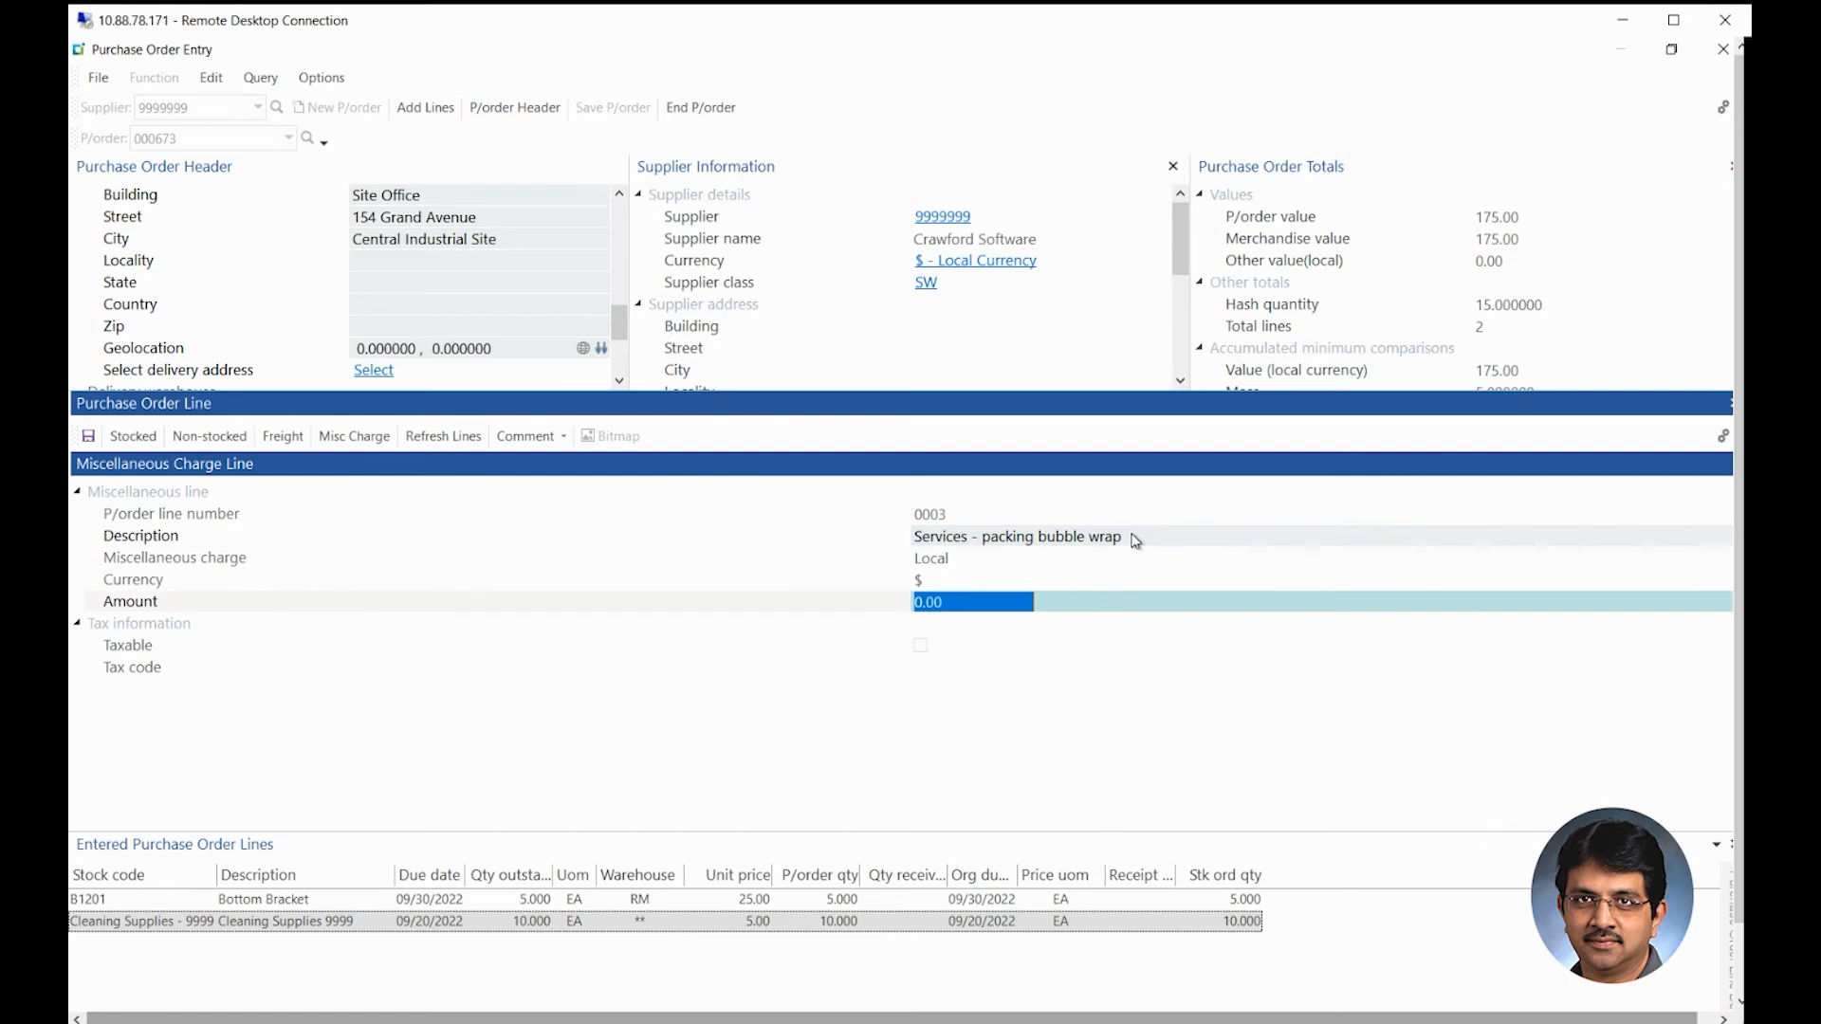
Set the miscellaneous charge amount to 25.00 and save the line to the purchase order.
text(25)
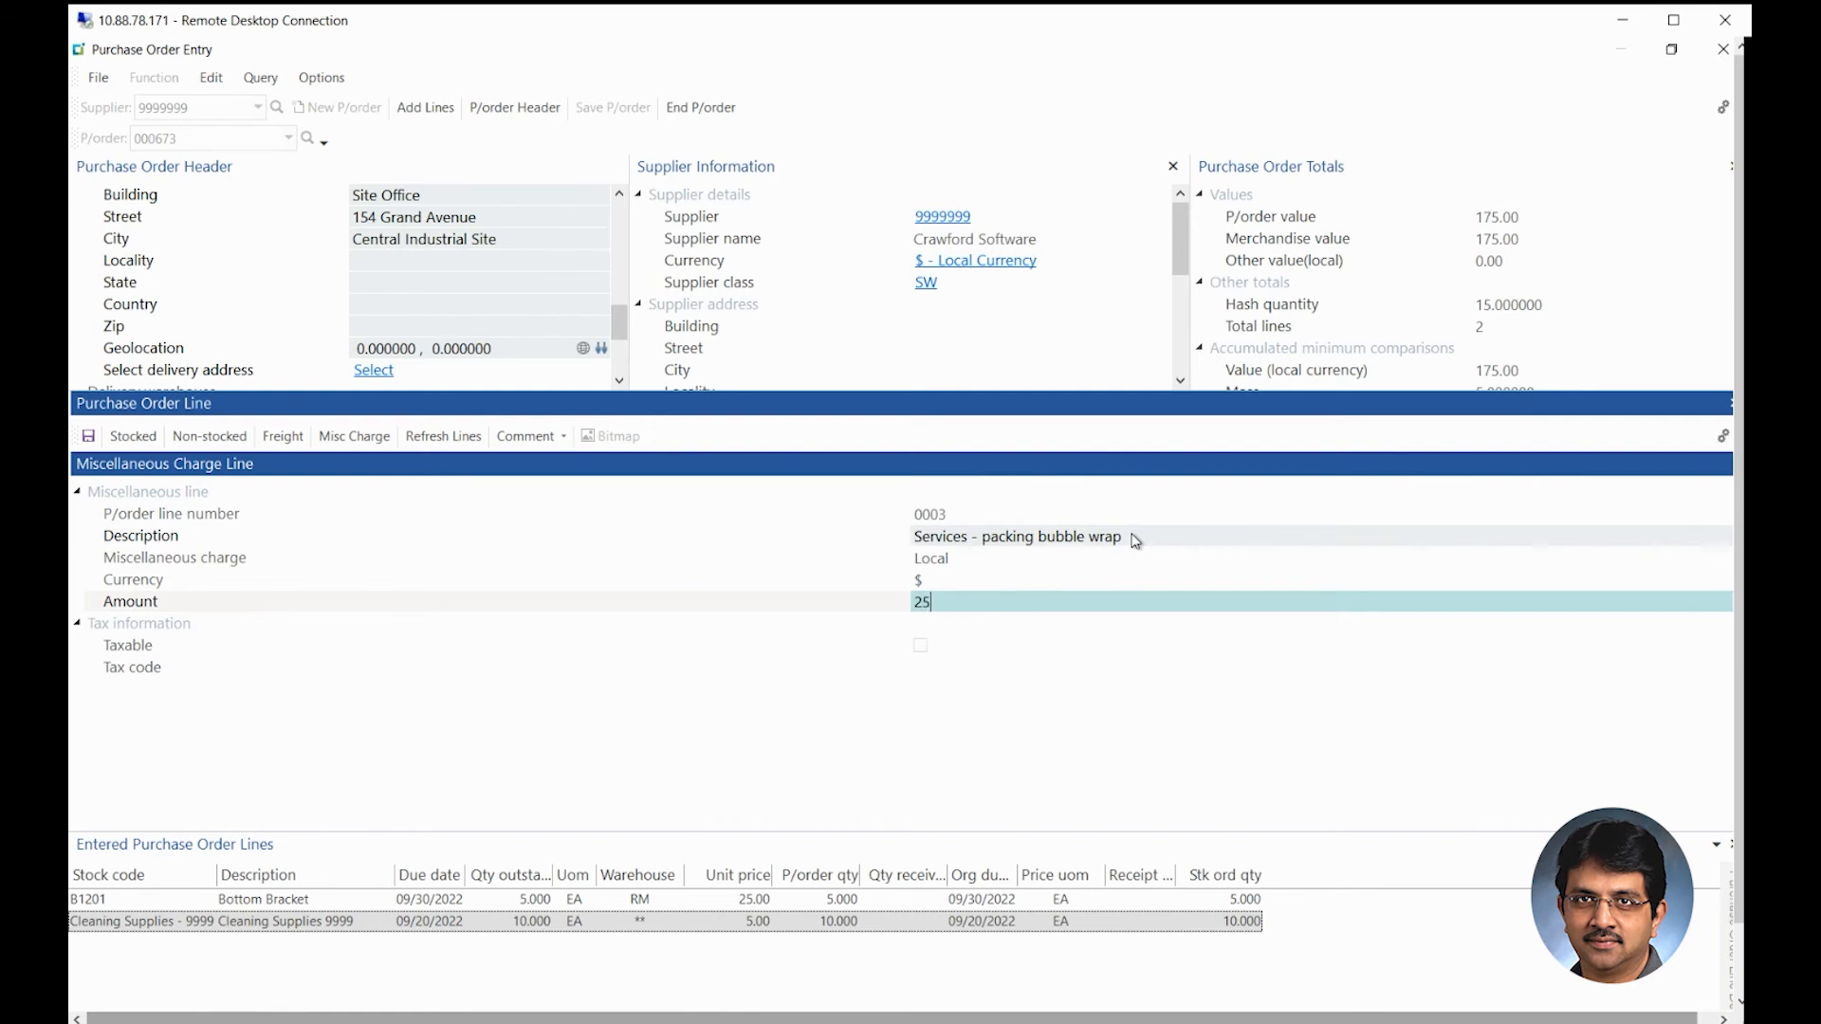
key(Return)
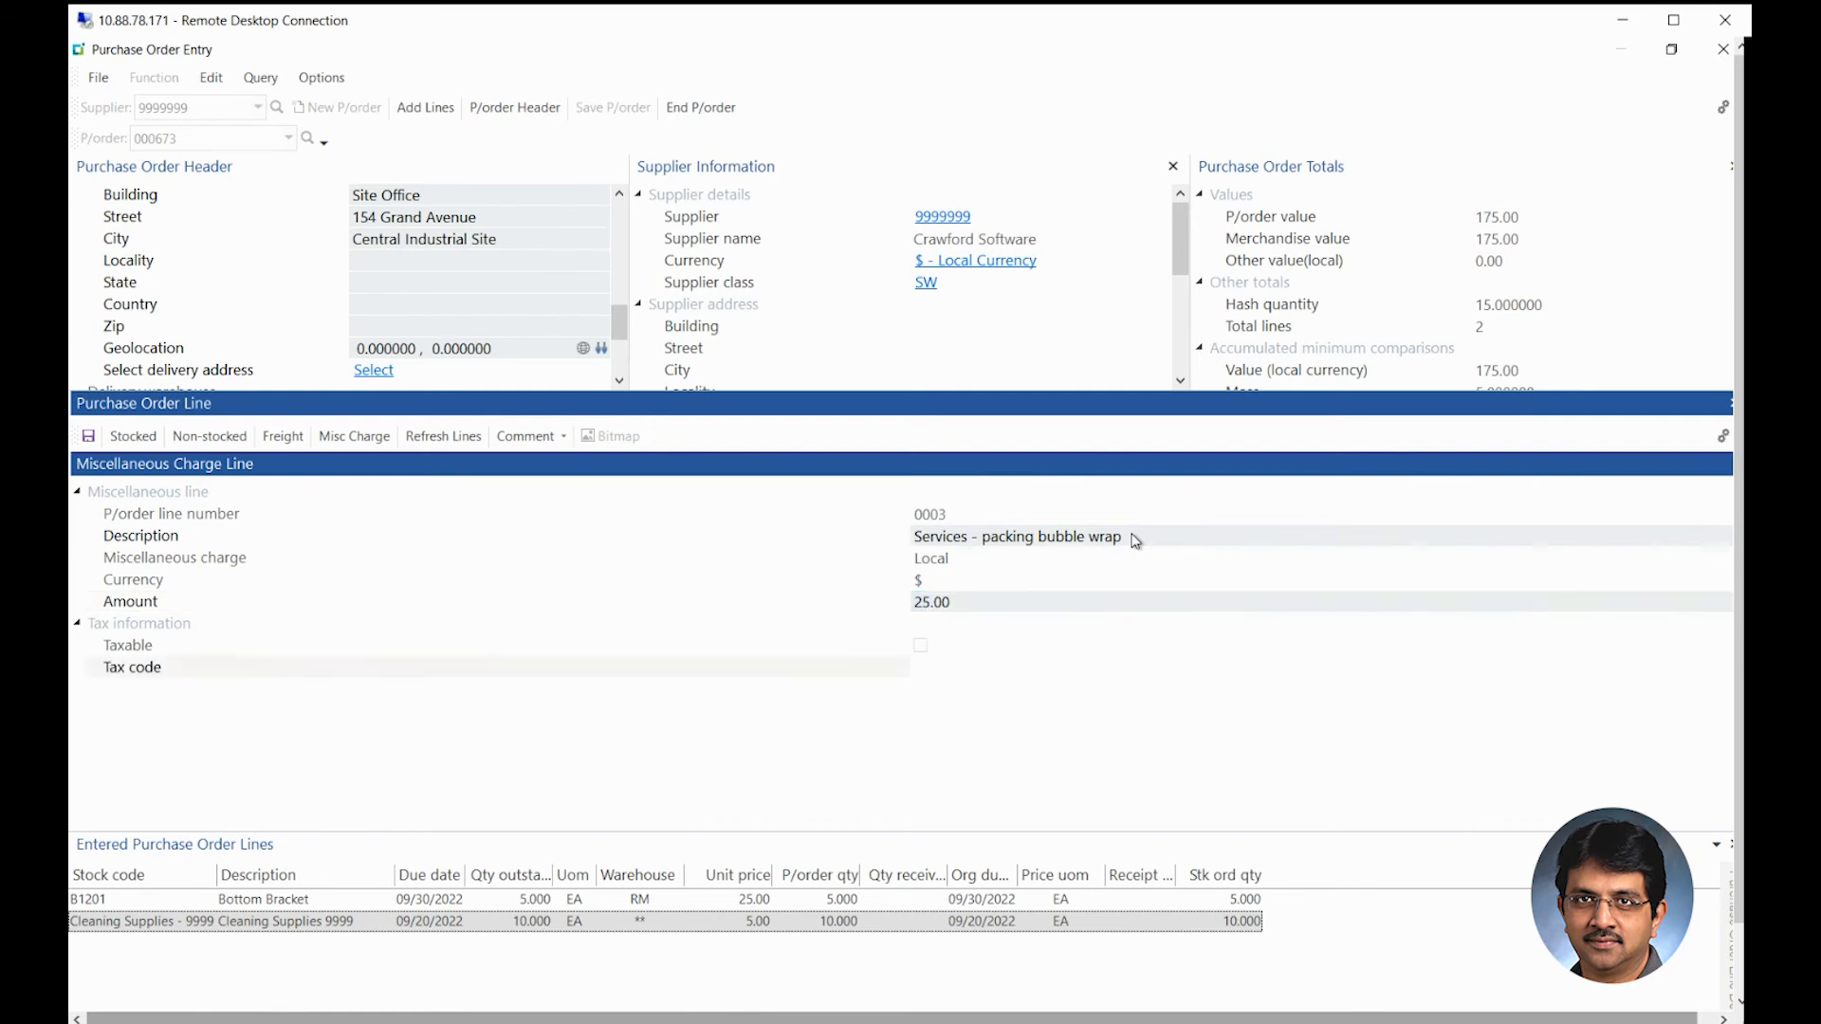
click(80, 625)
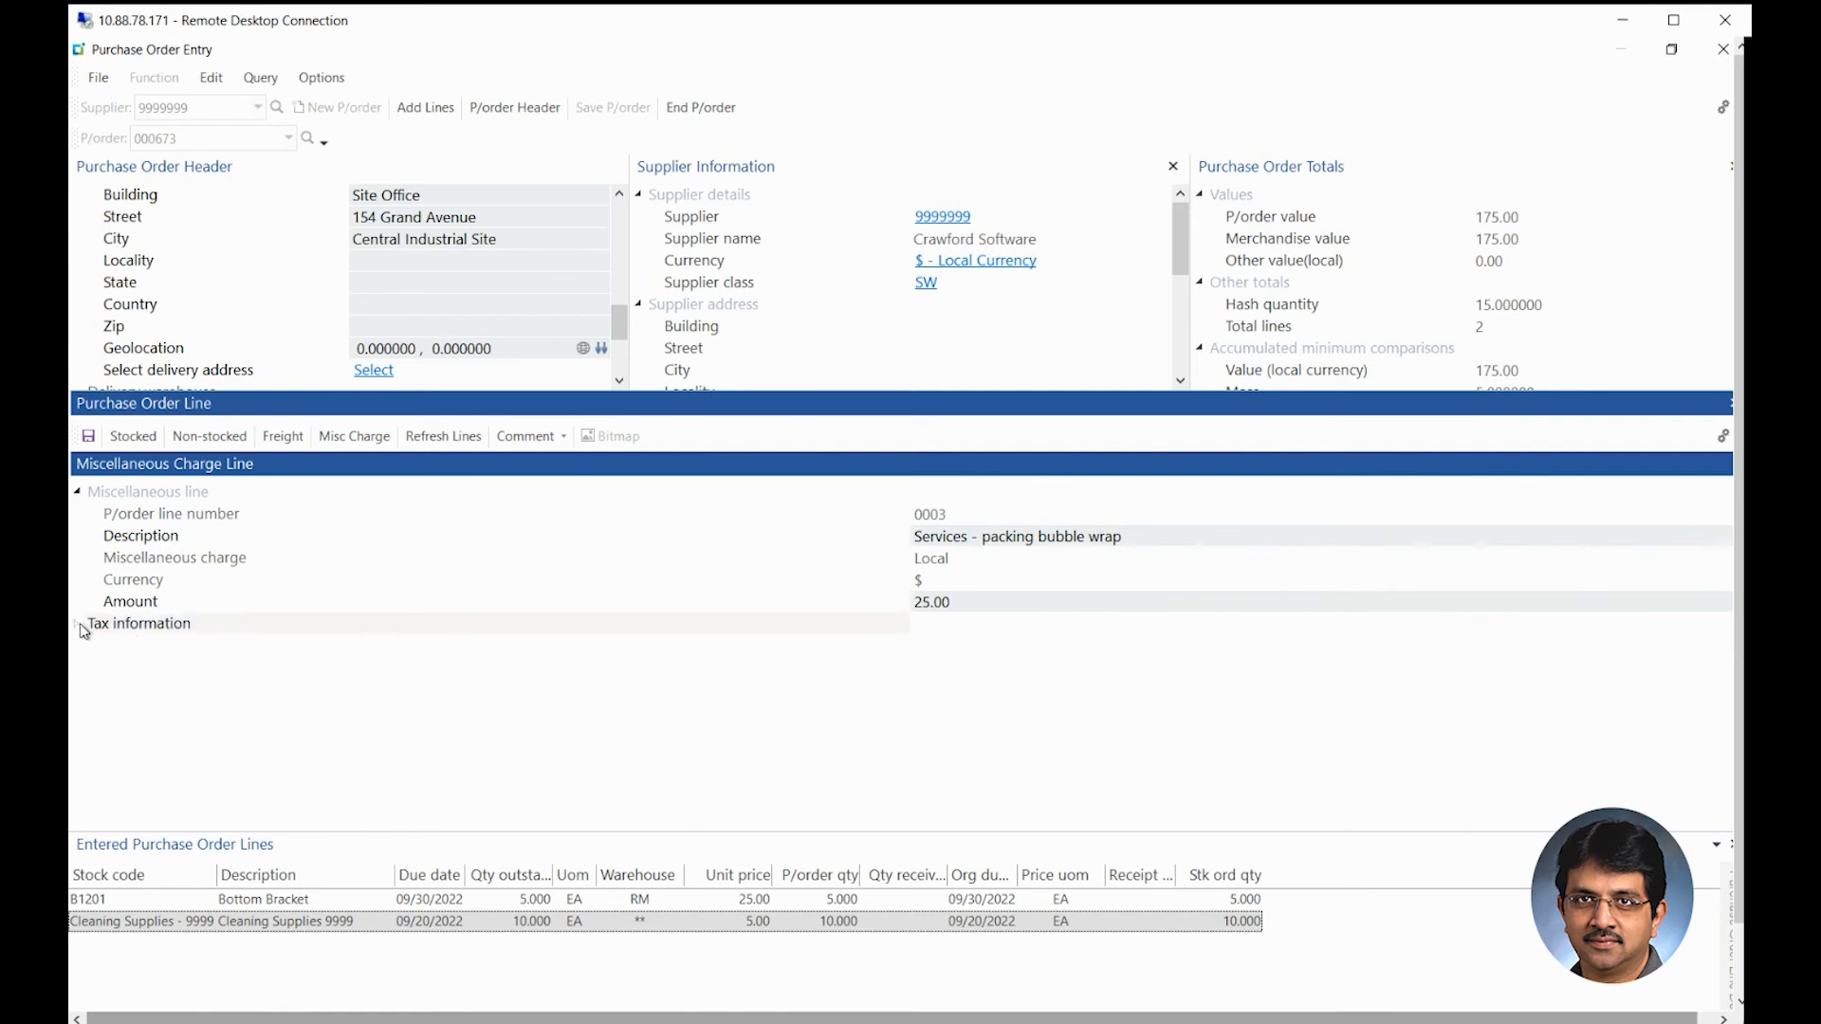
click(88, 437)
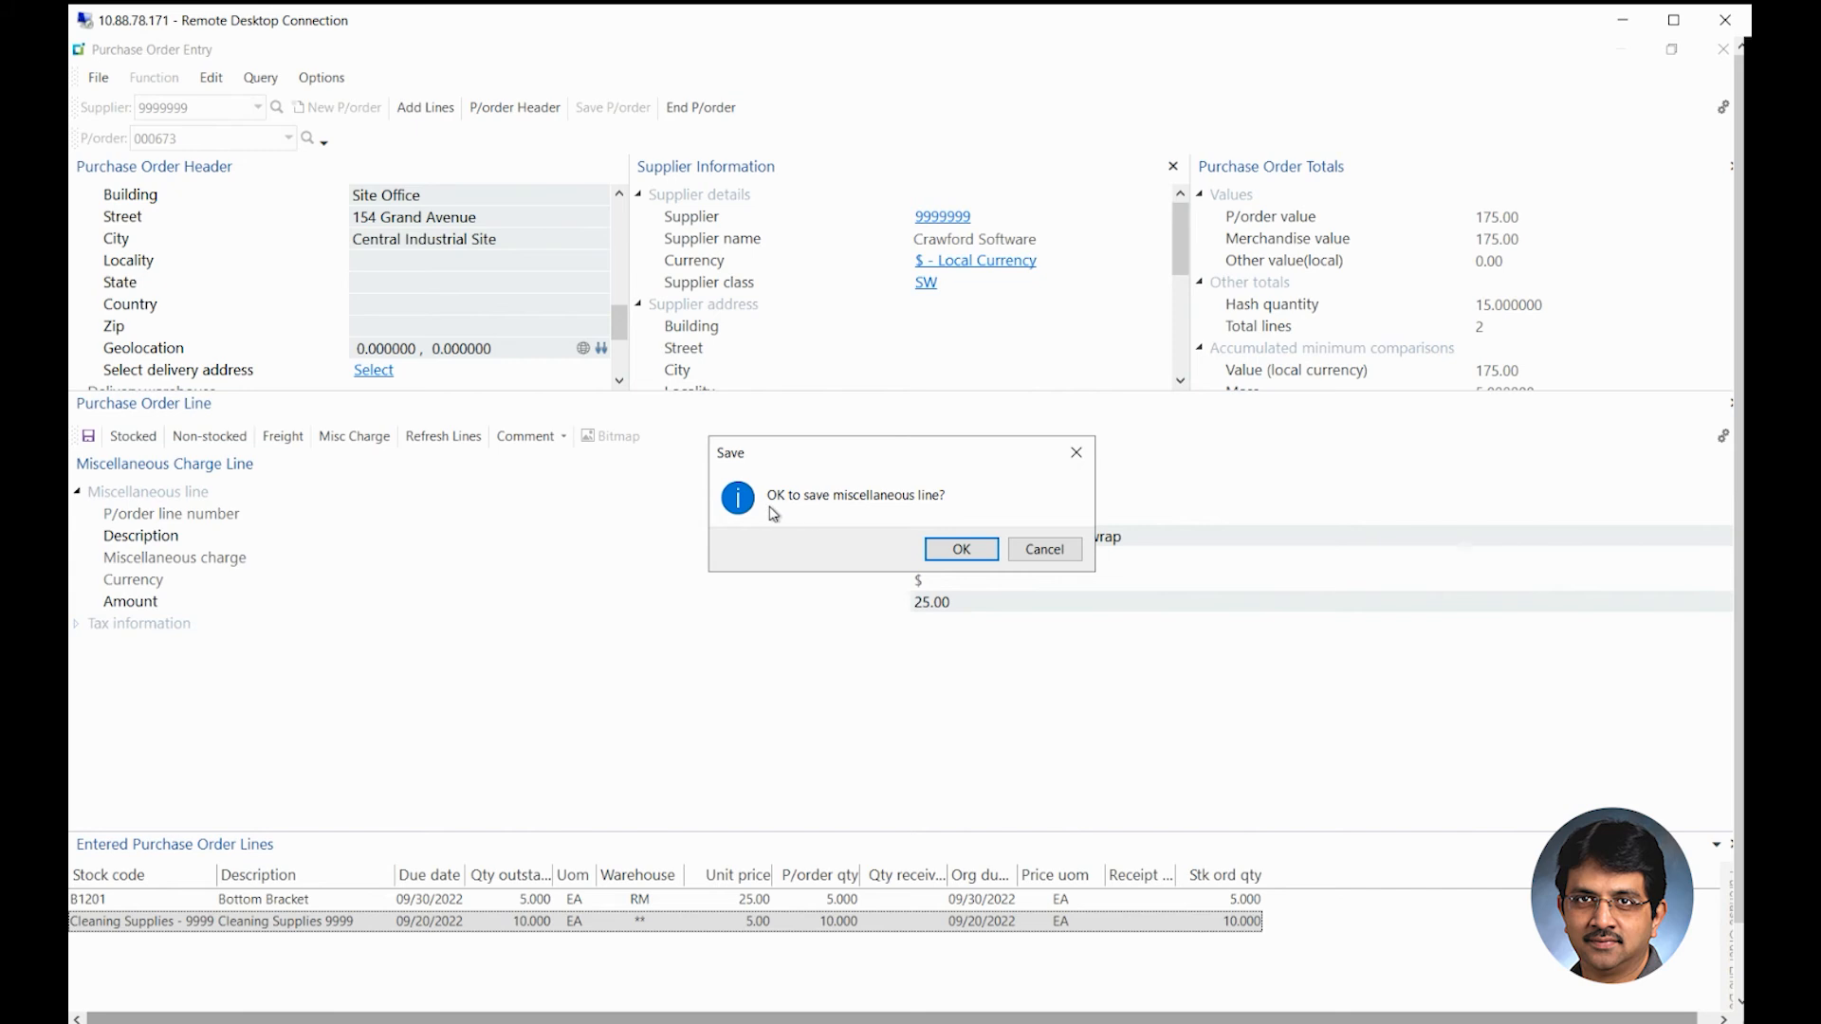
click(961, 551)
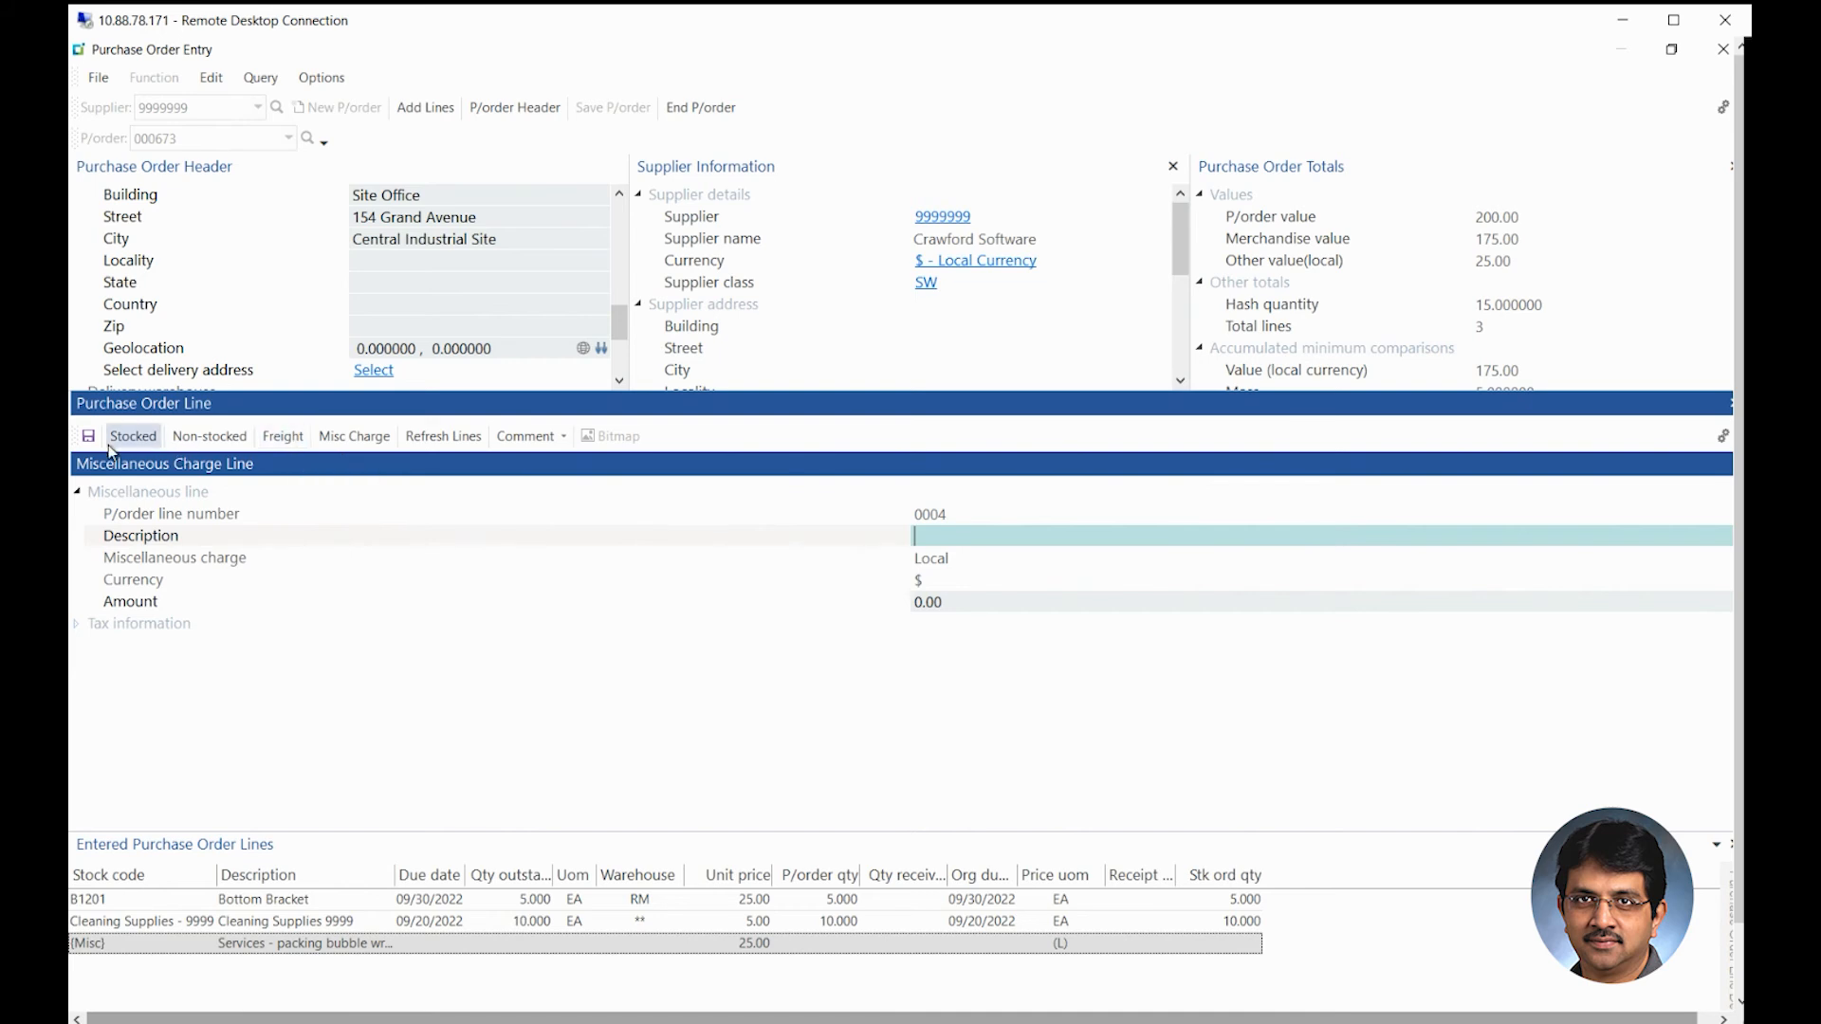
Add a freight line with an amount of 20.00 to the purchase order and save it.
click(293, 438)
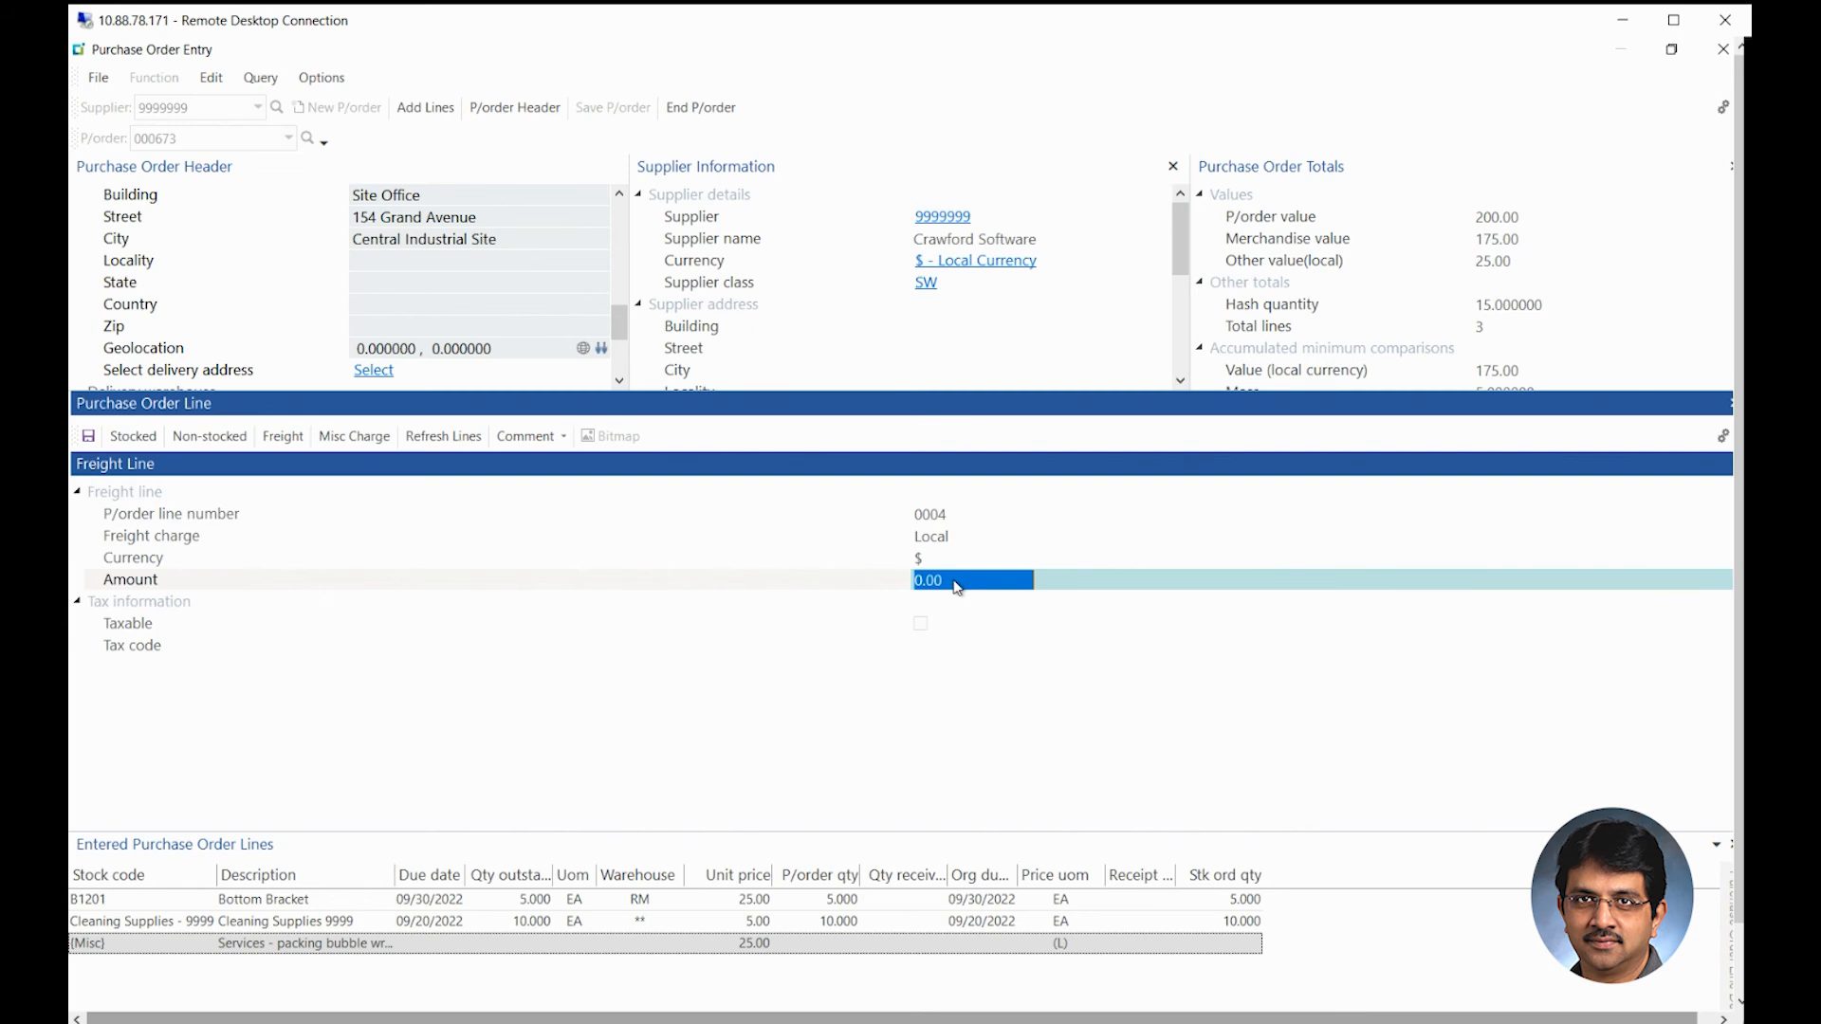
text(20)
key(Tab)
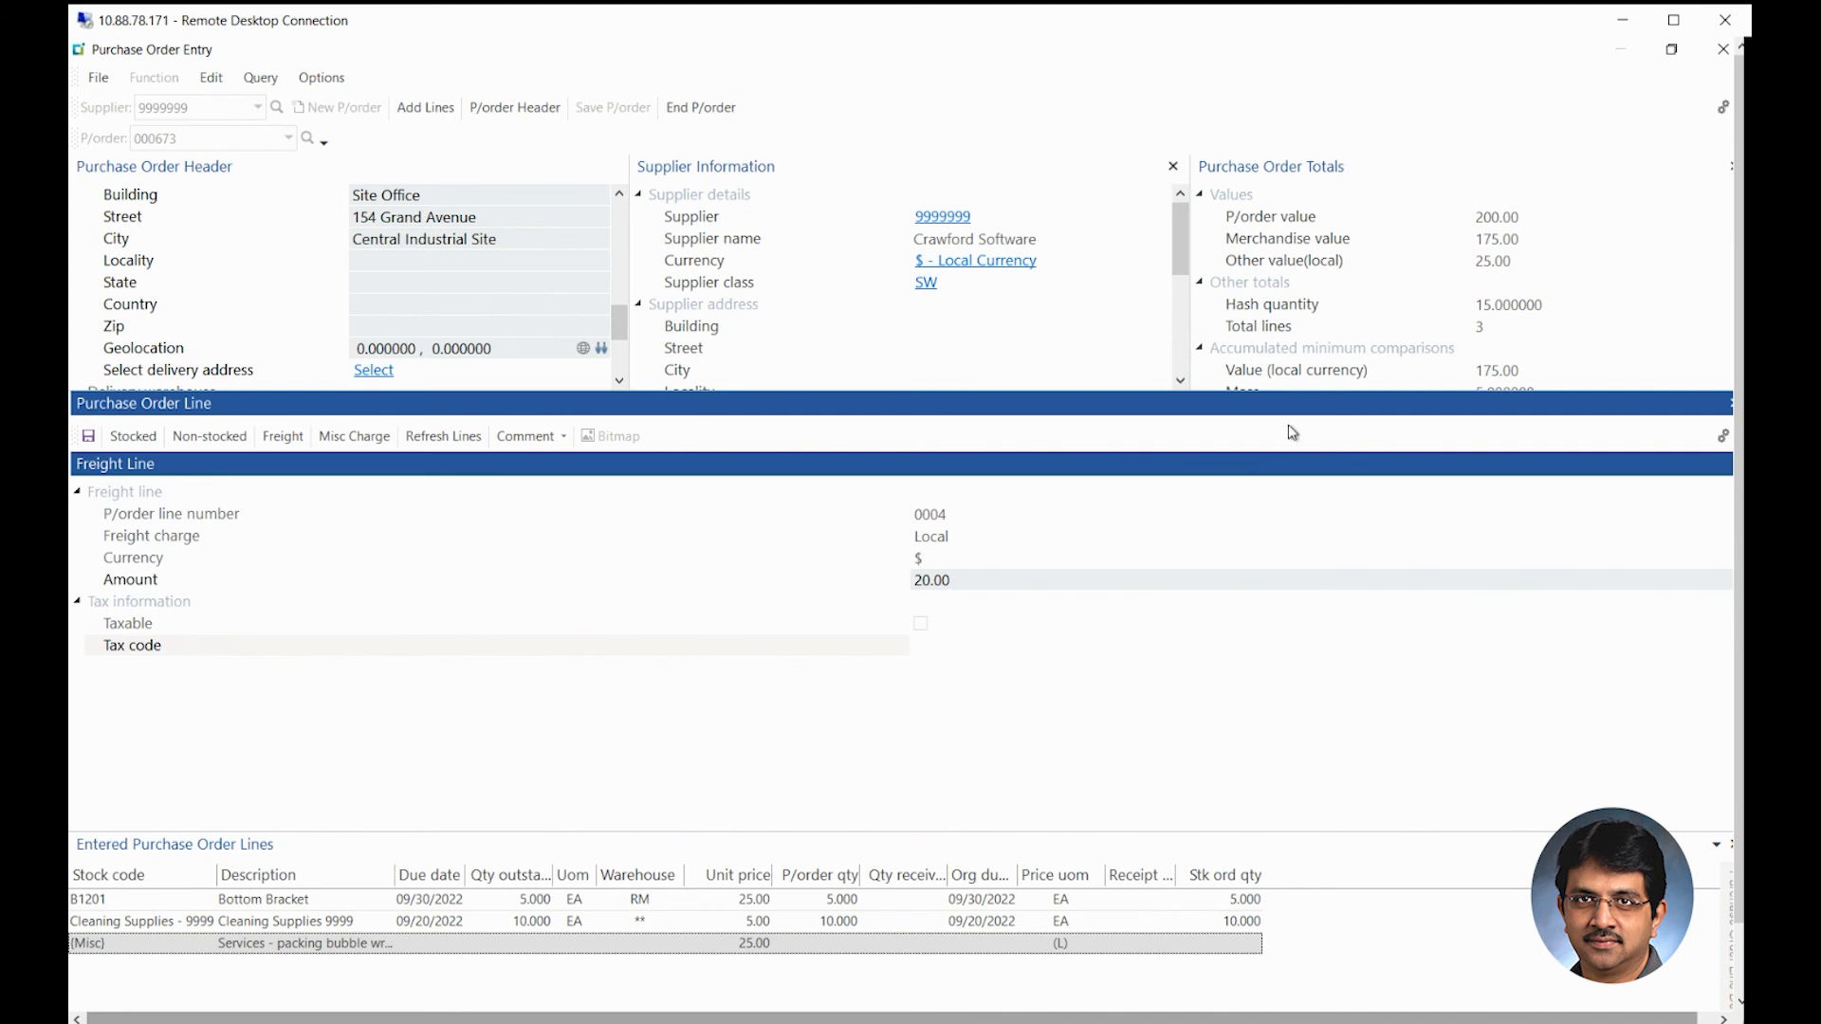
click(89, 439)
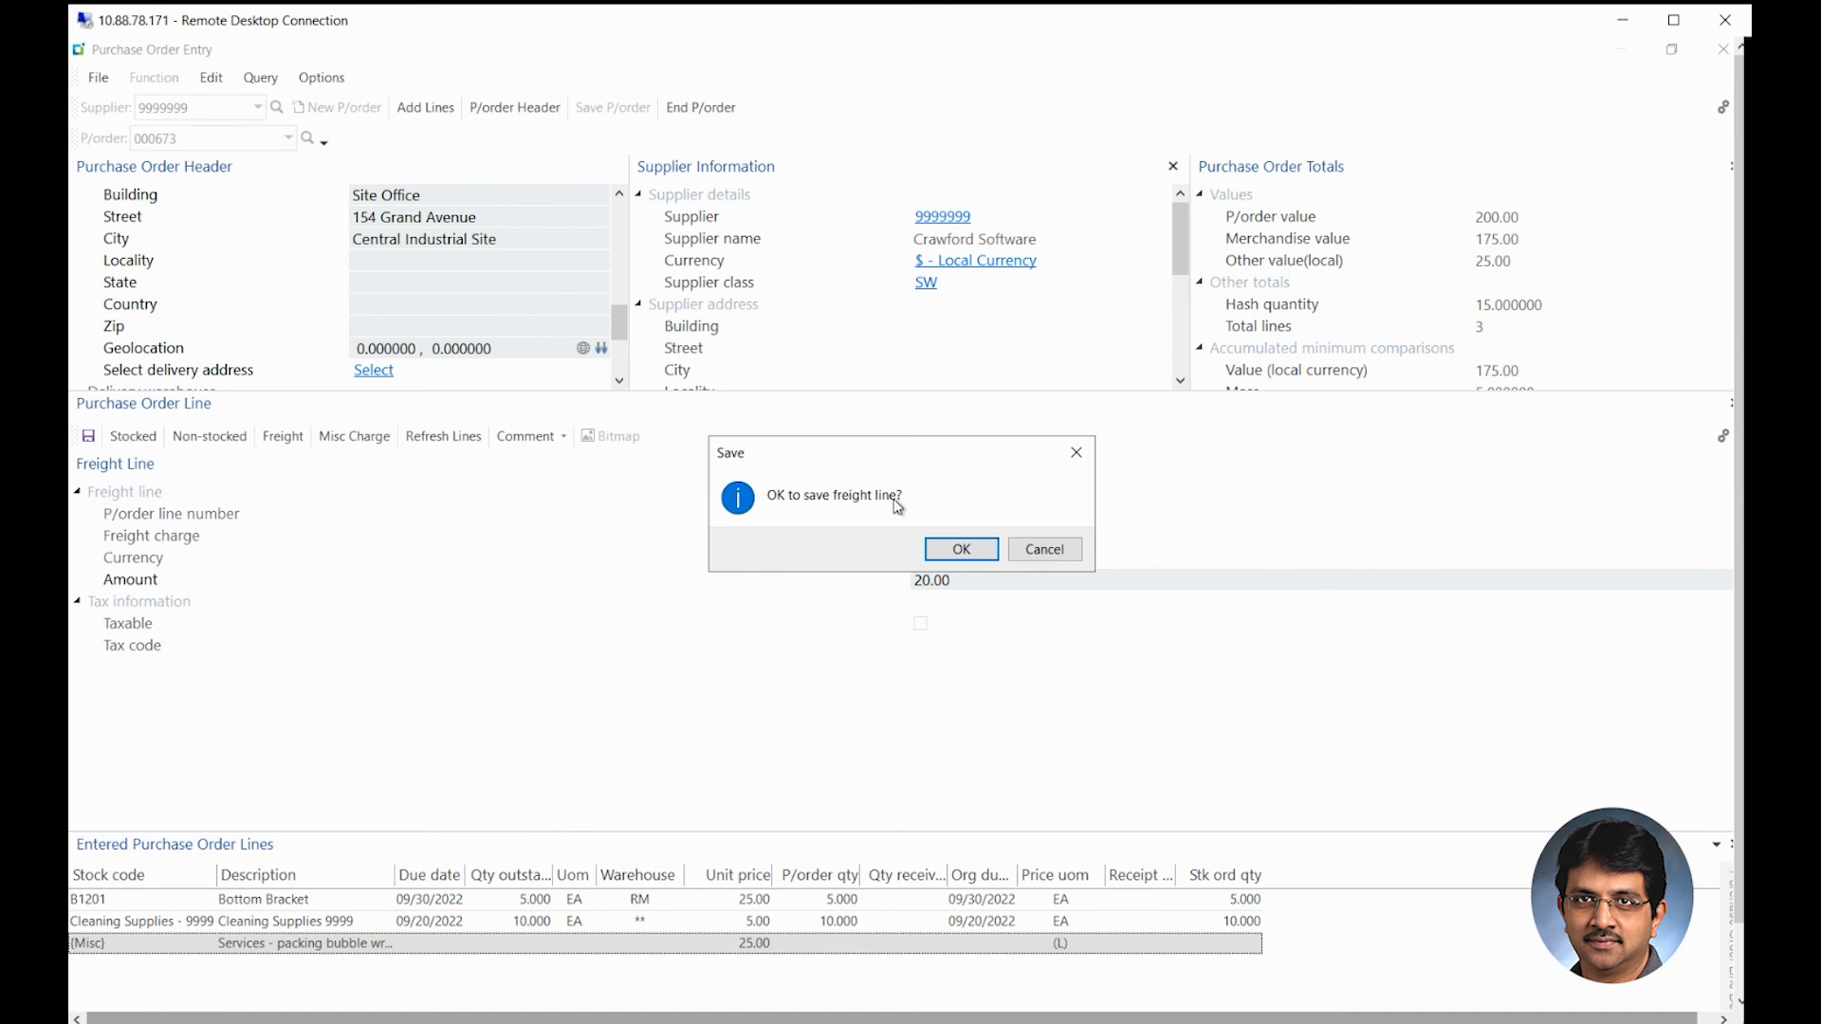
click(959, 550)
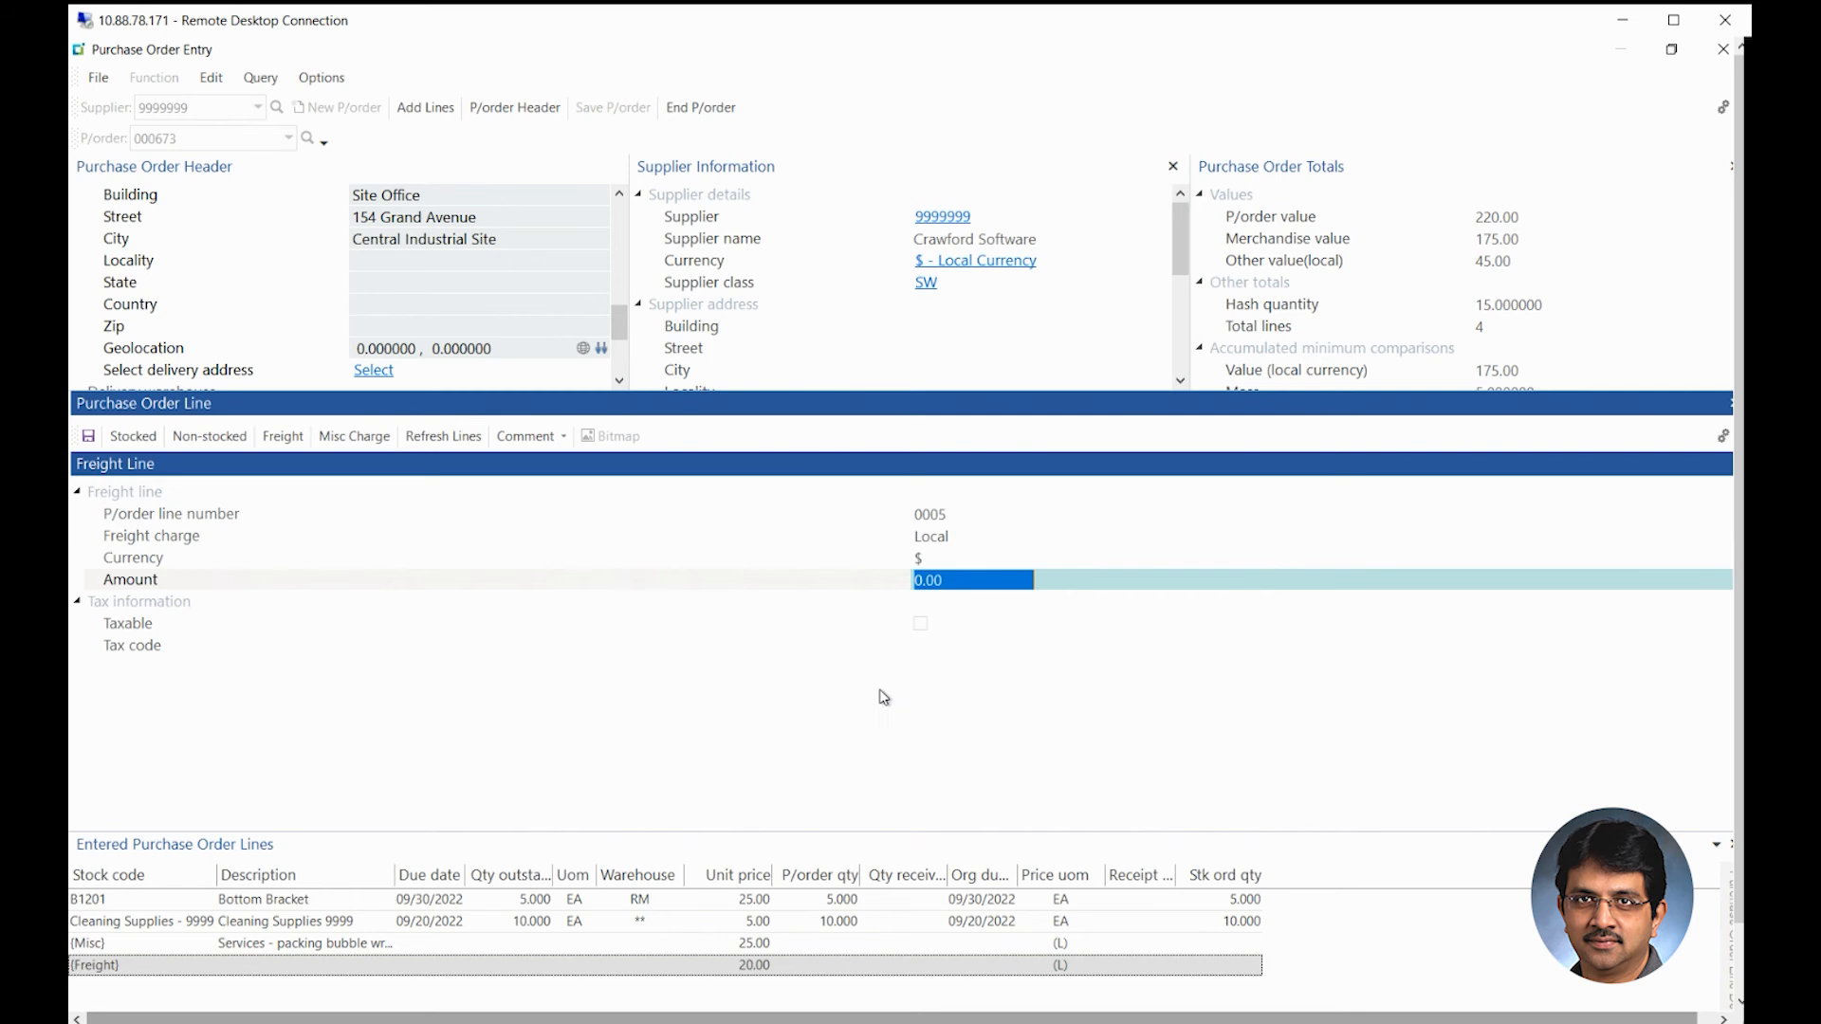
Write the free format comment "Please pack the bottom bracket in boxes of 2" and save it.
click(565, 437)
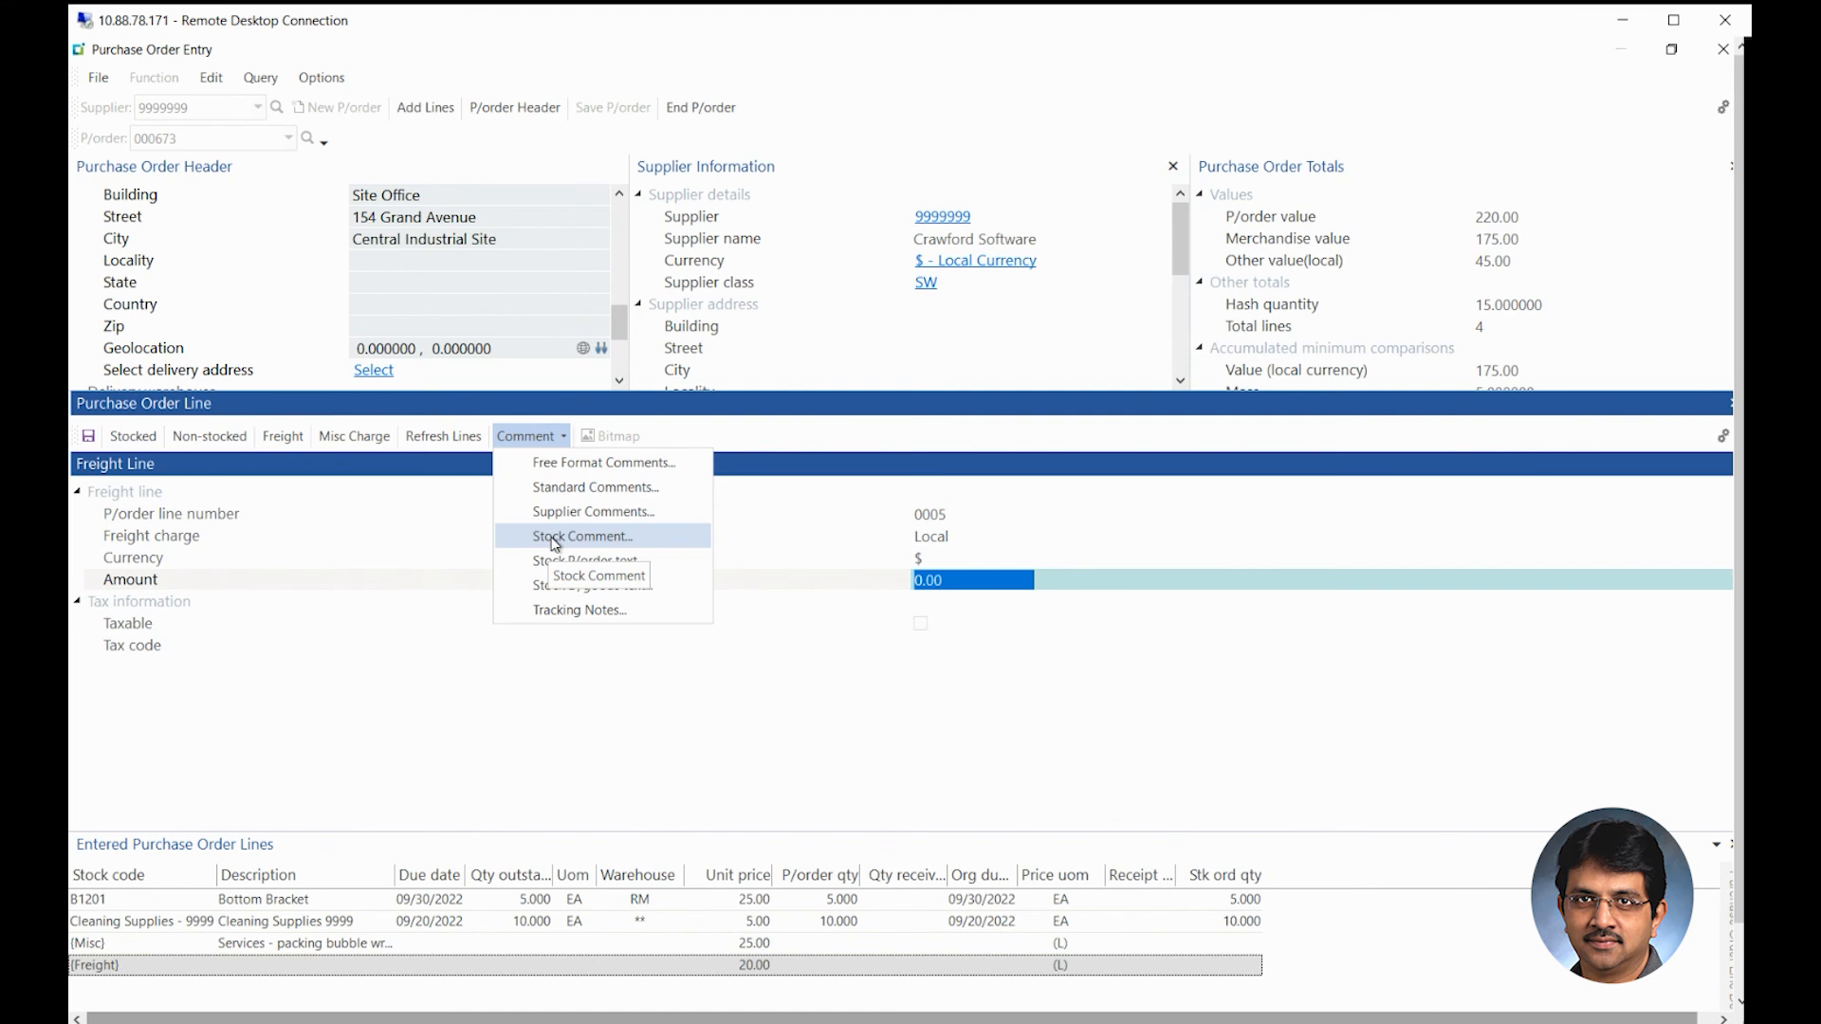
click(578, 464)
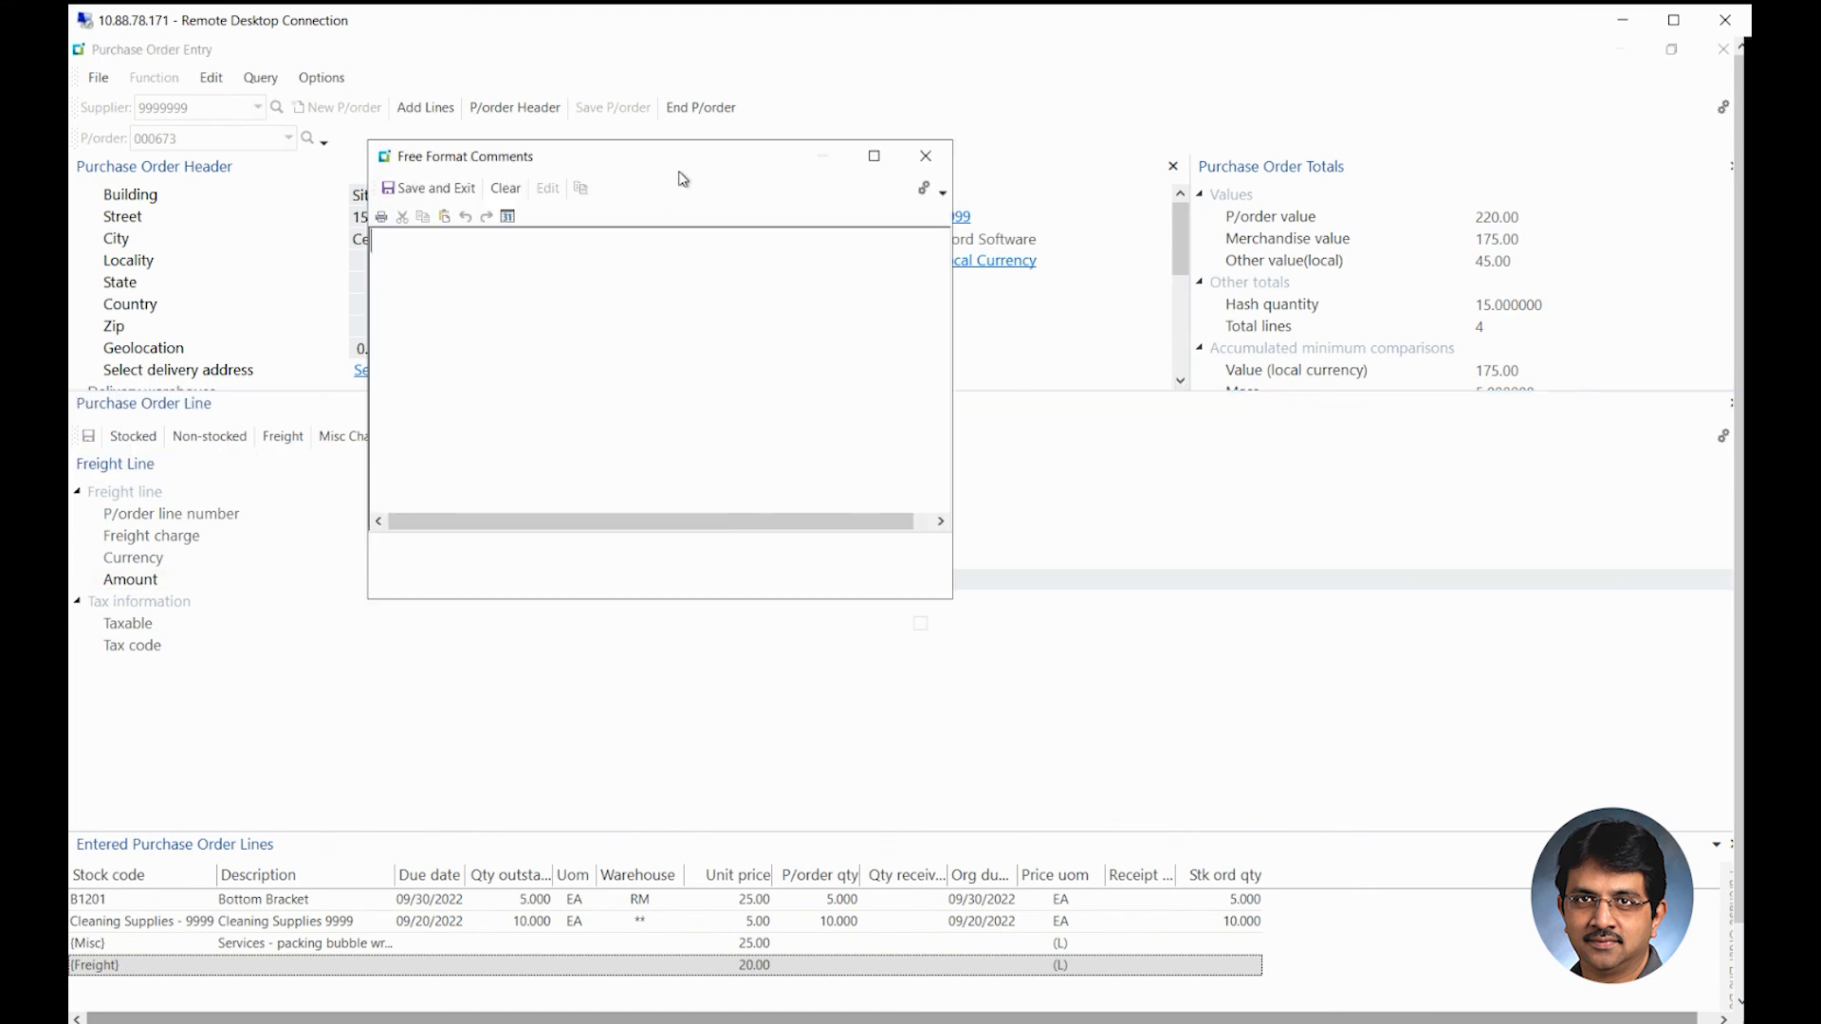
drag(685, 157, 809, 298)
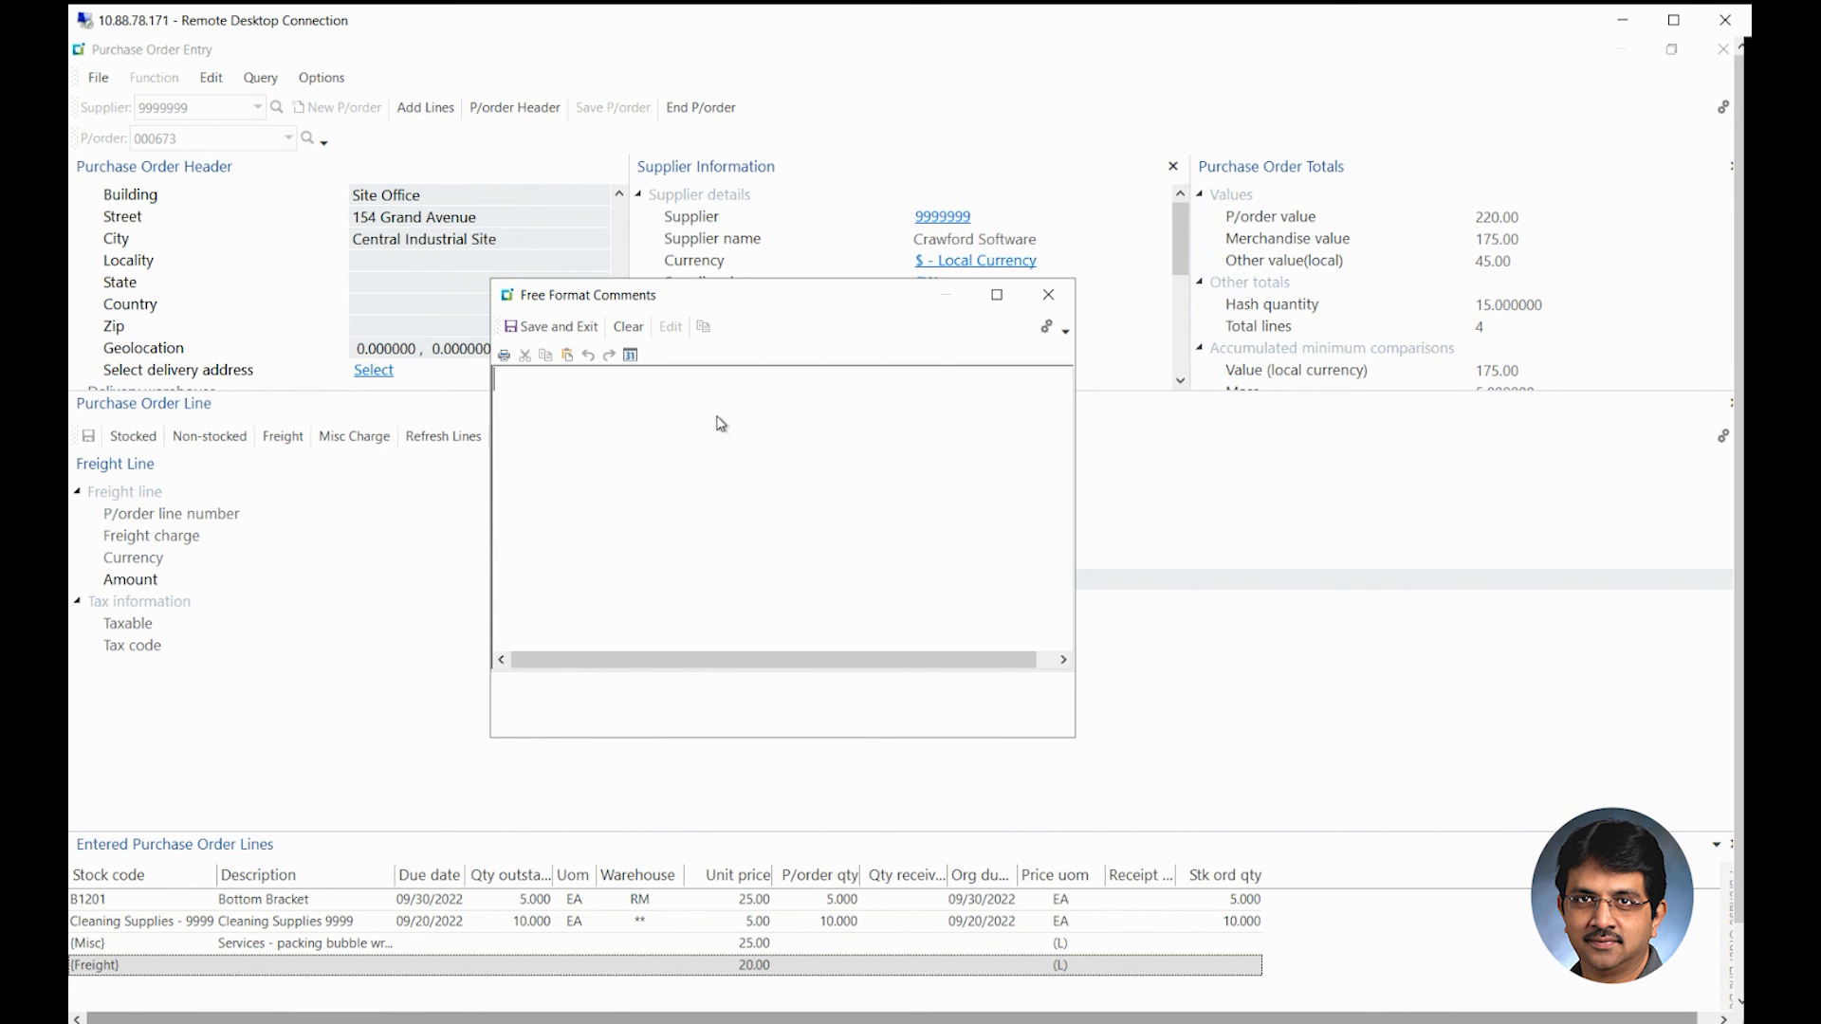
text(Please pack the bottom )
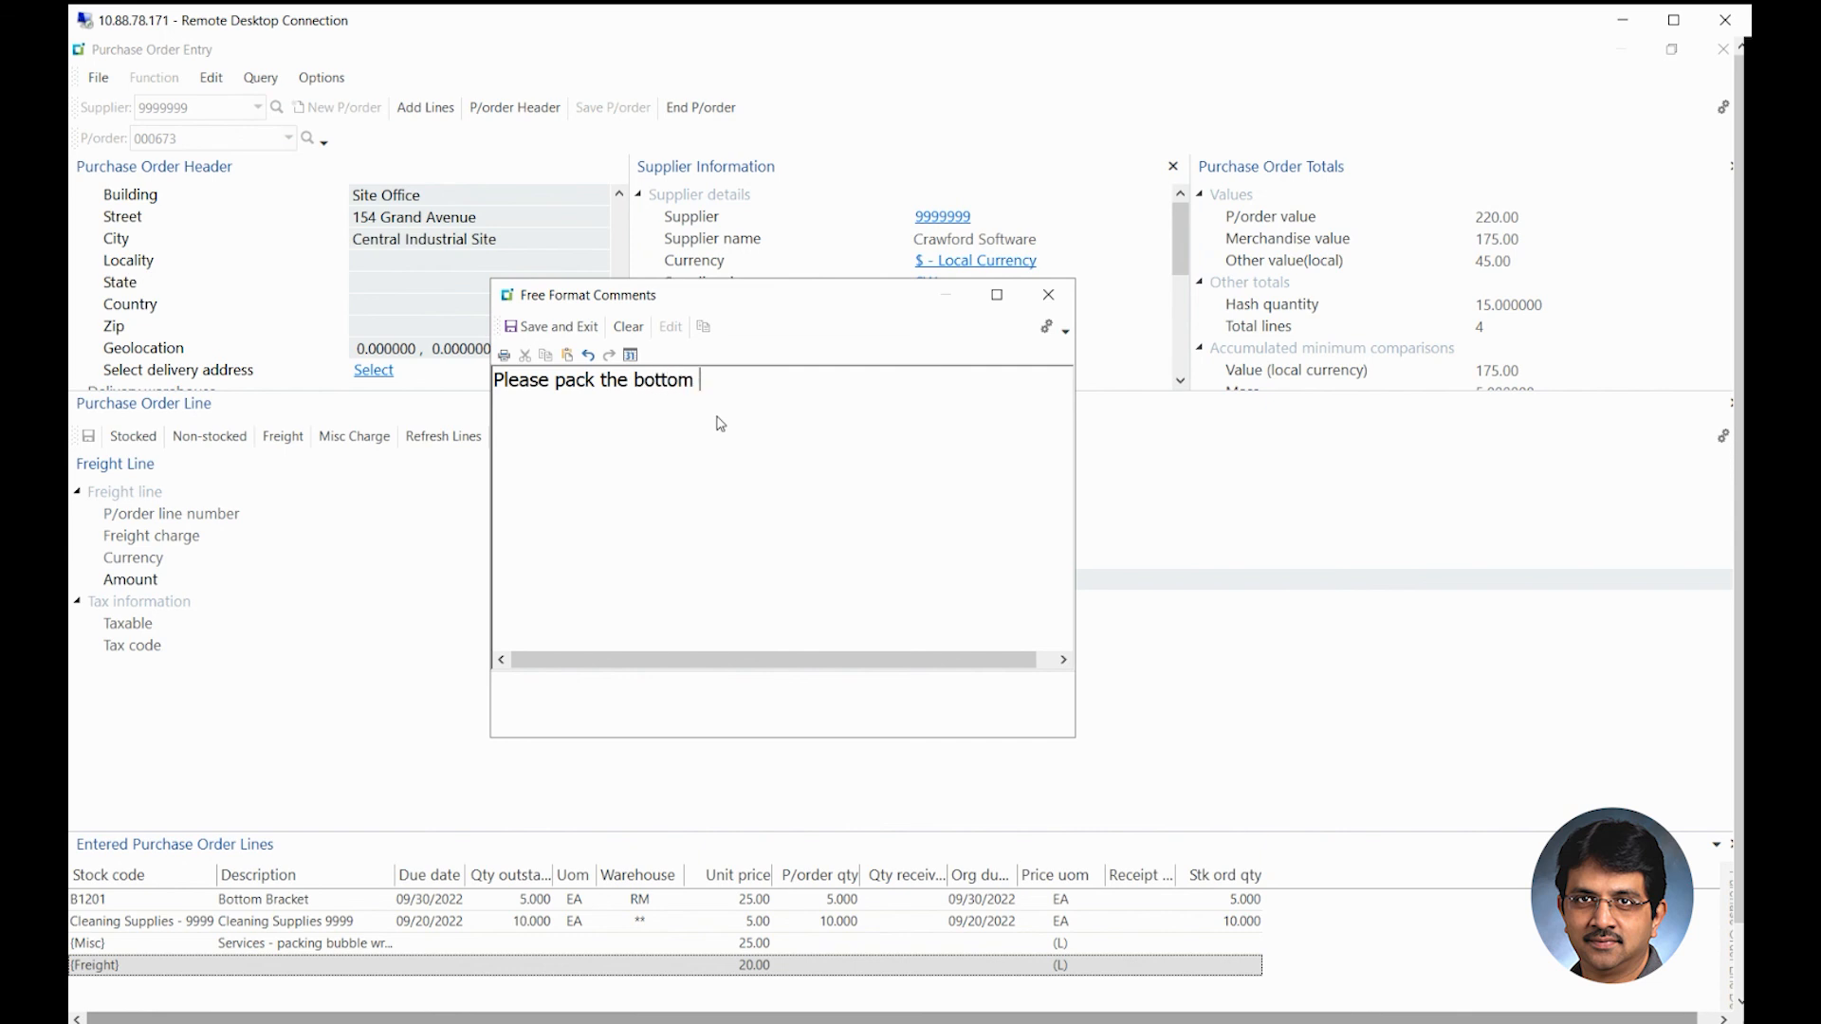
text(bracket in boxes of 2)
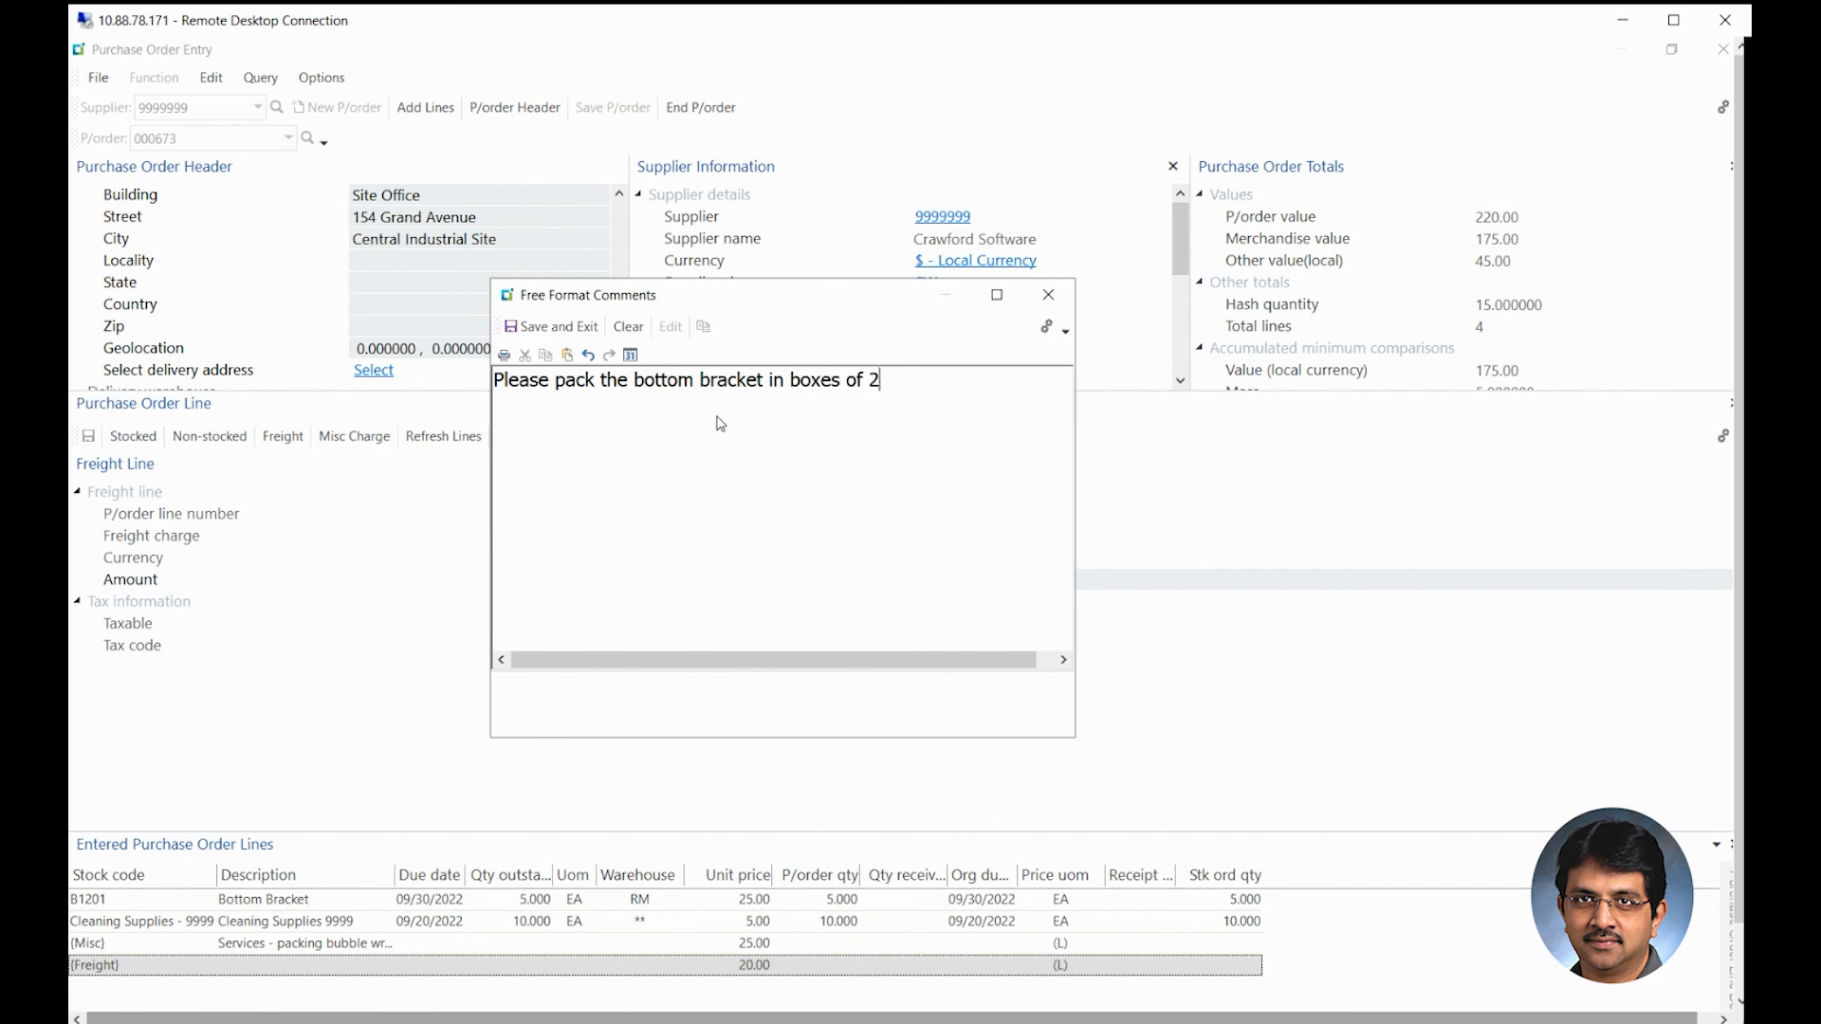
click(523, 332)
click(551, 328)
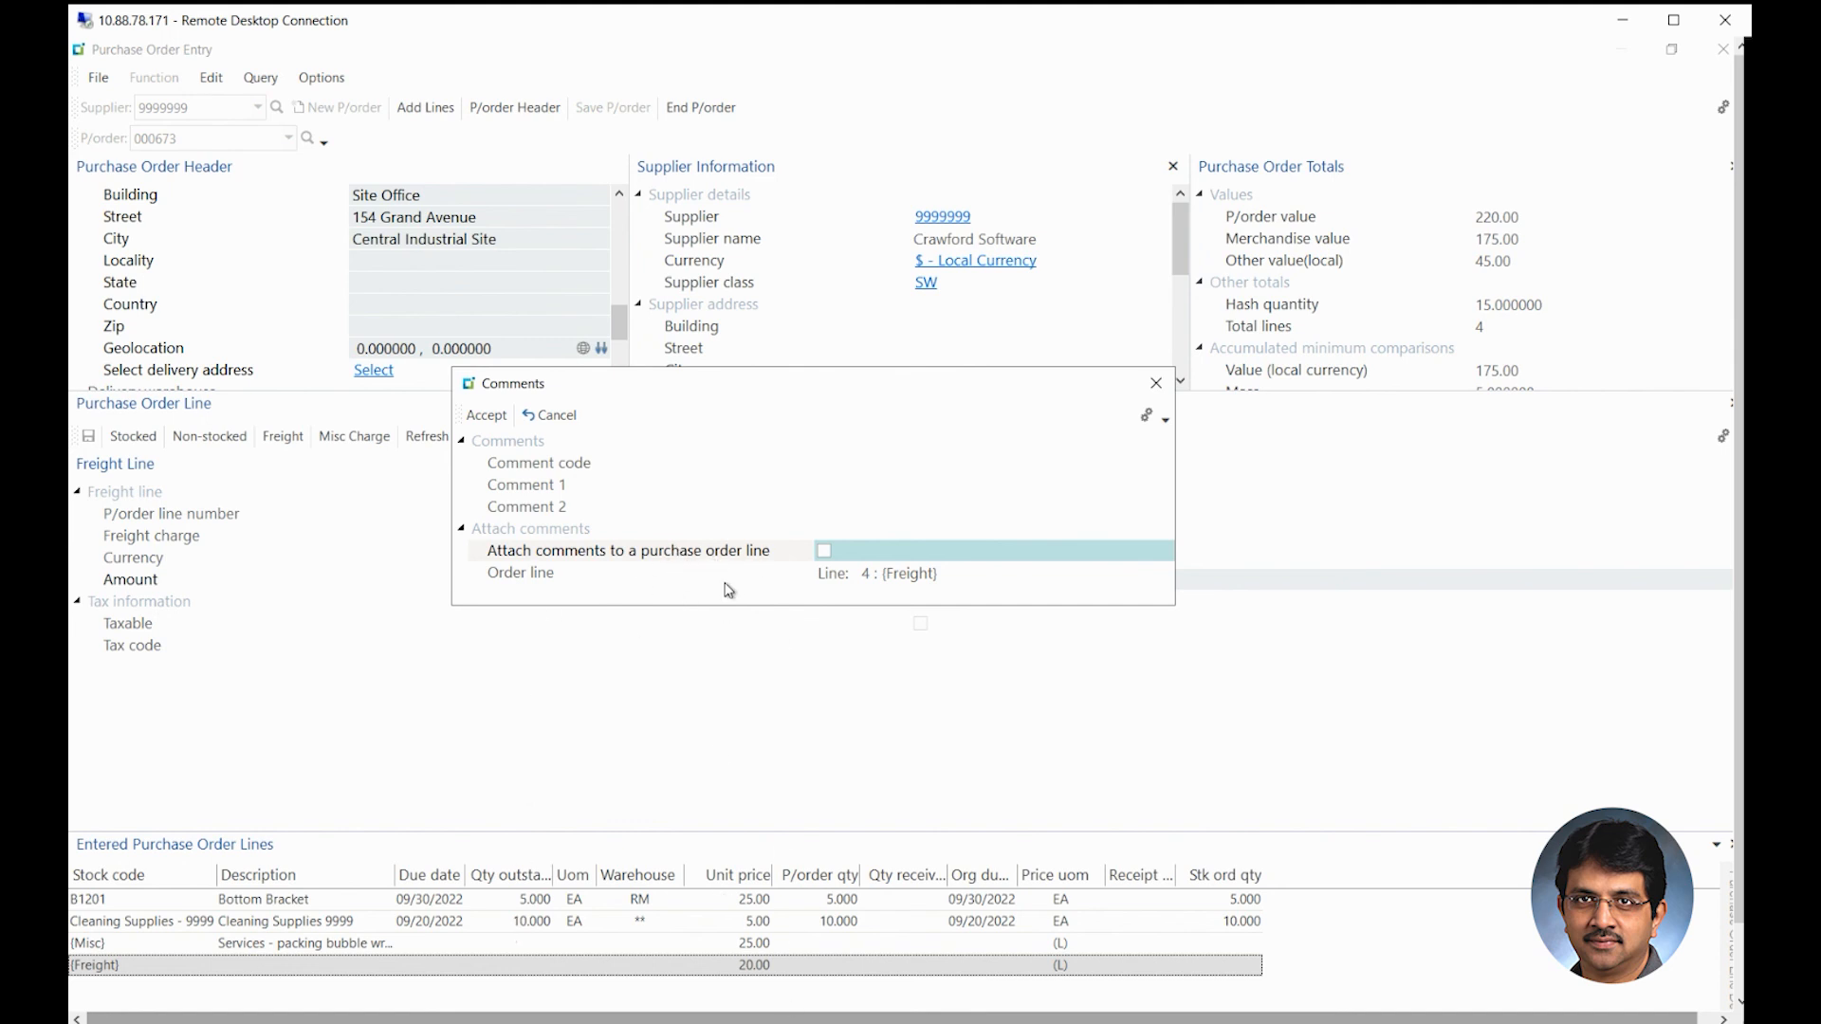
click(829, 553)
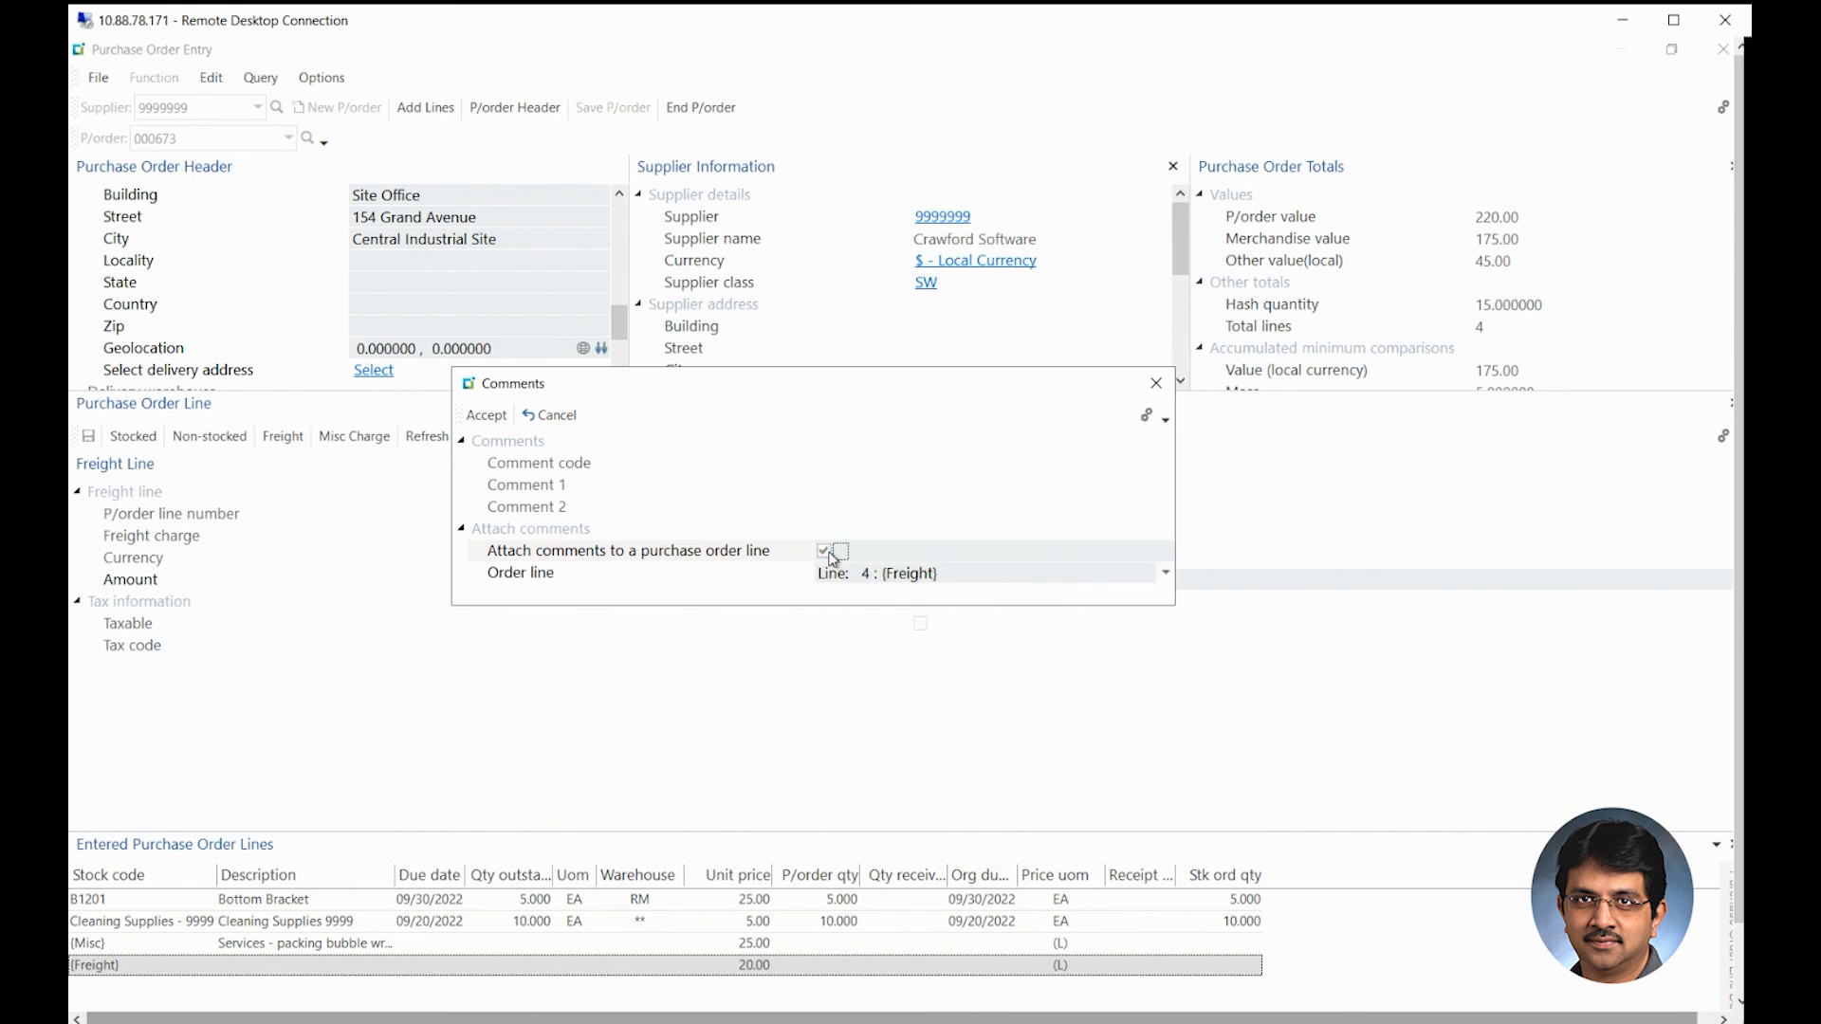
click(1166, 573)
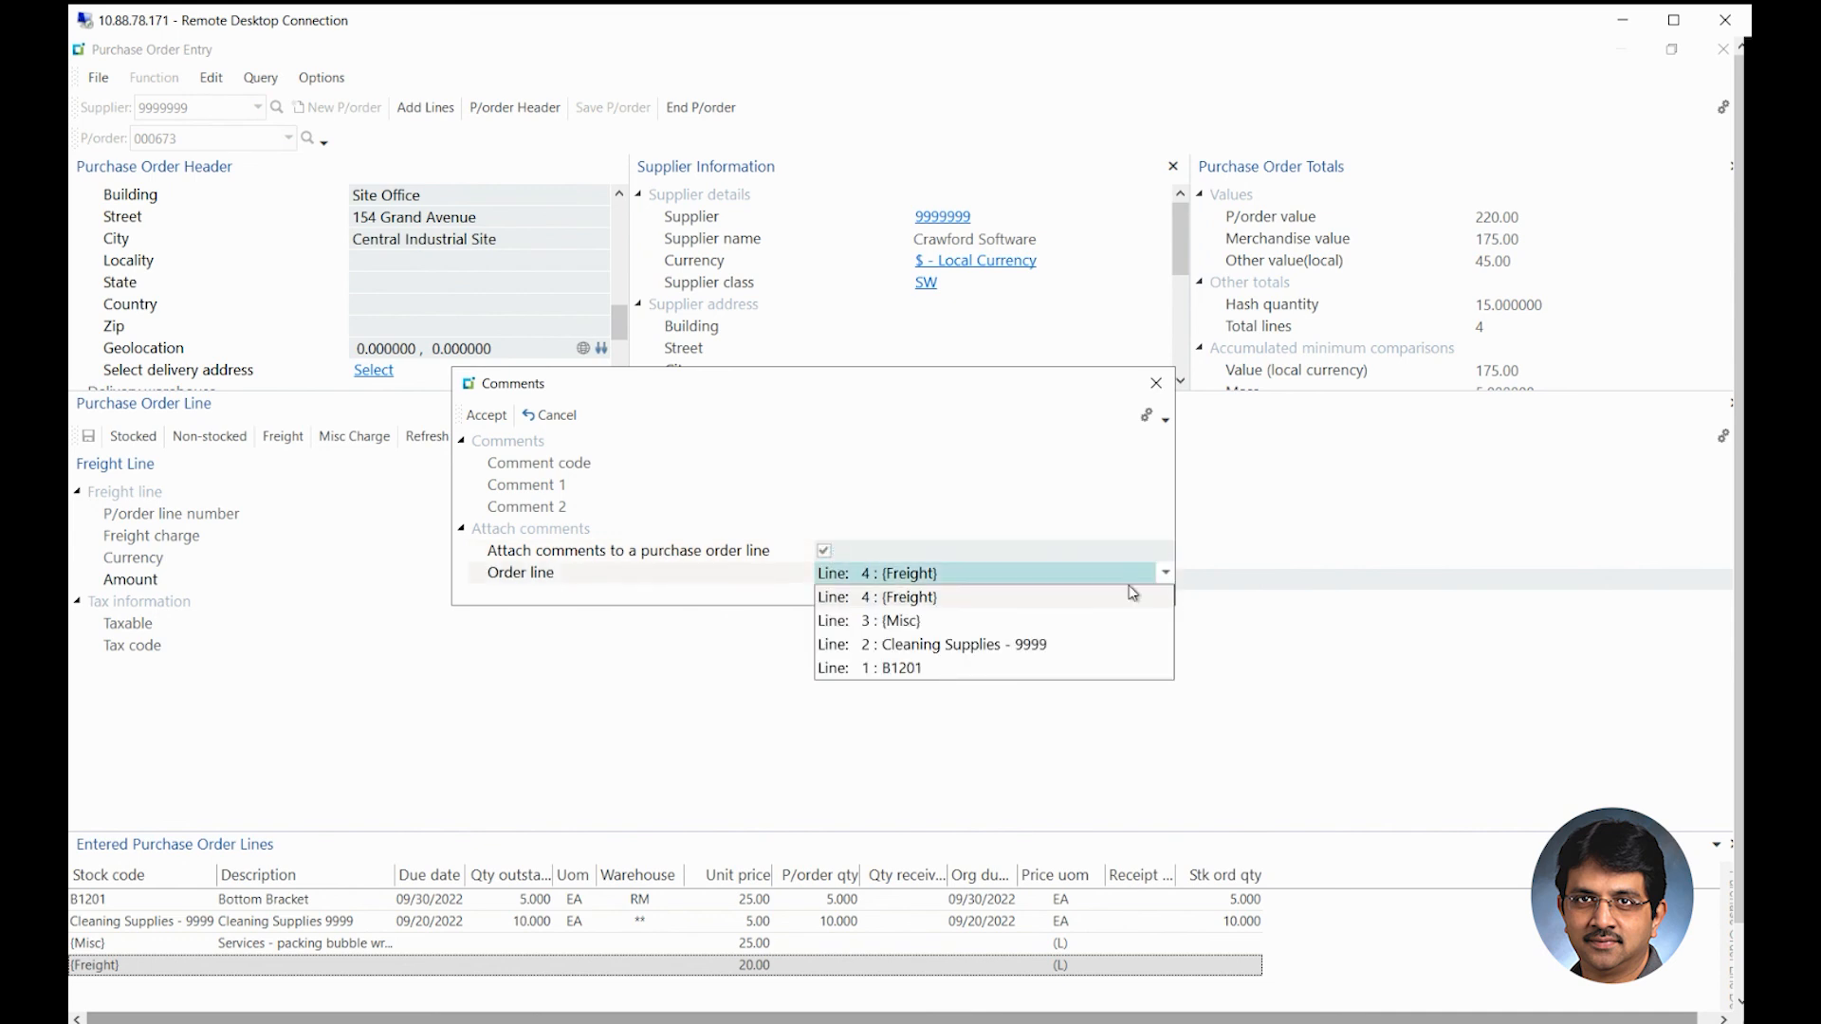
click(870, 667)
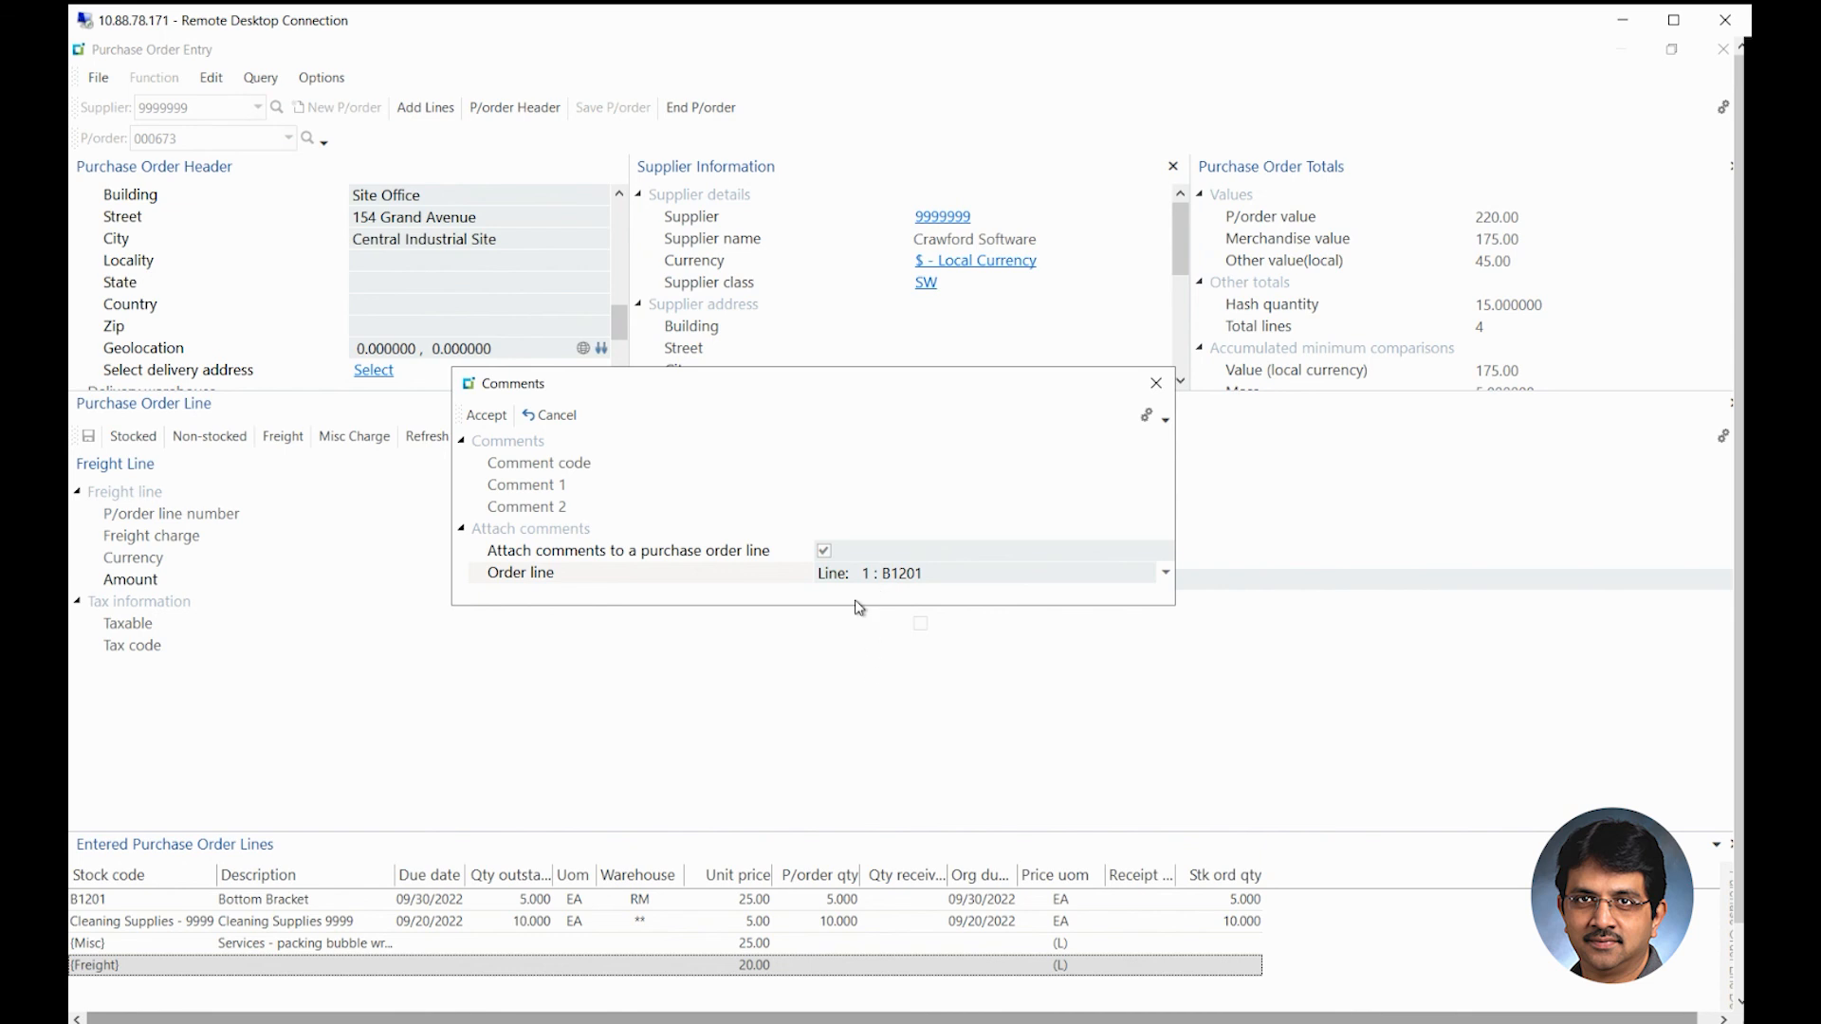
click(826, 552)
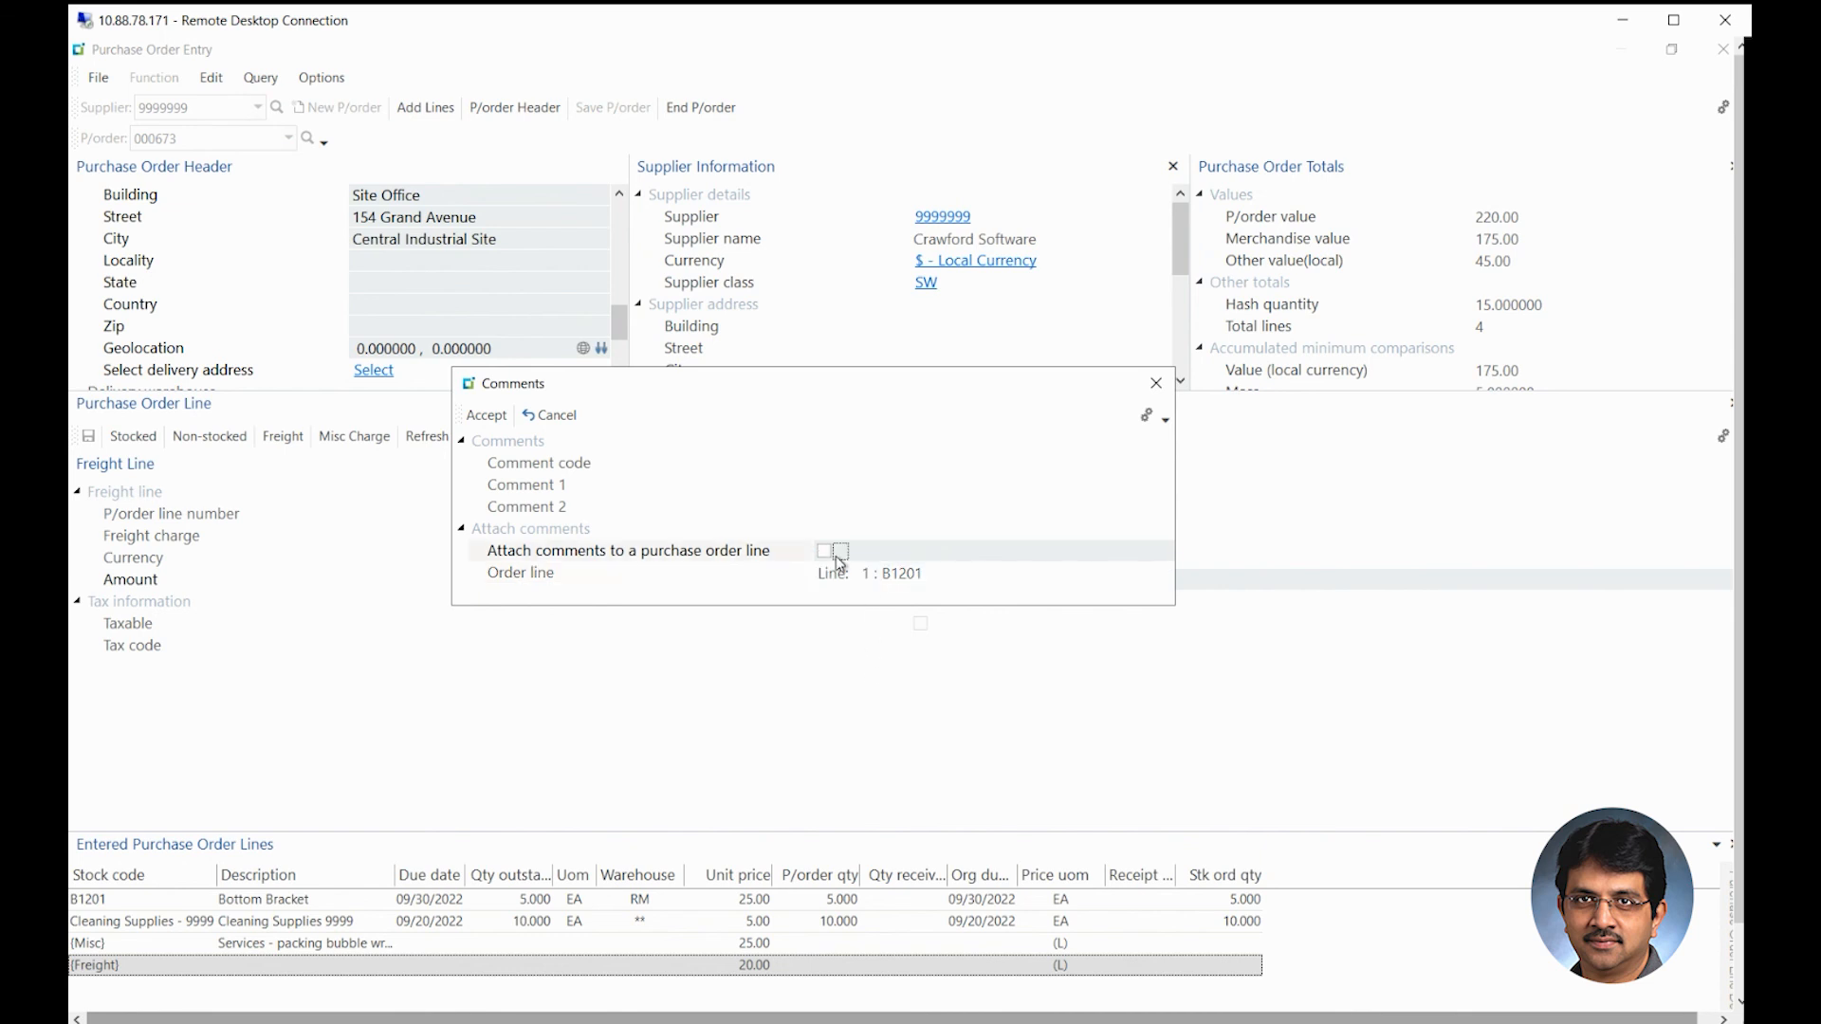
Accept the comment without attaching it to a purchase order line.
click(479, 418)
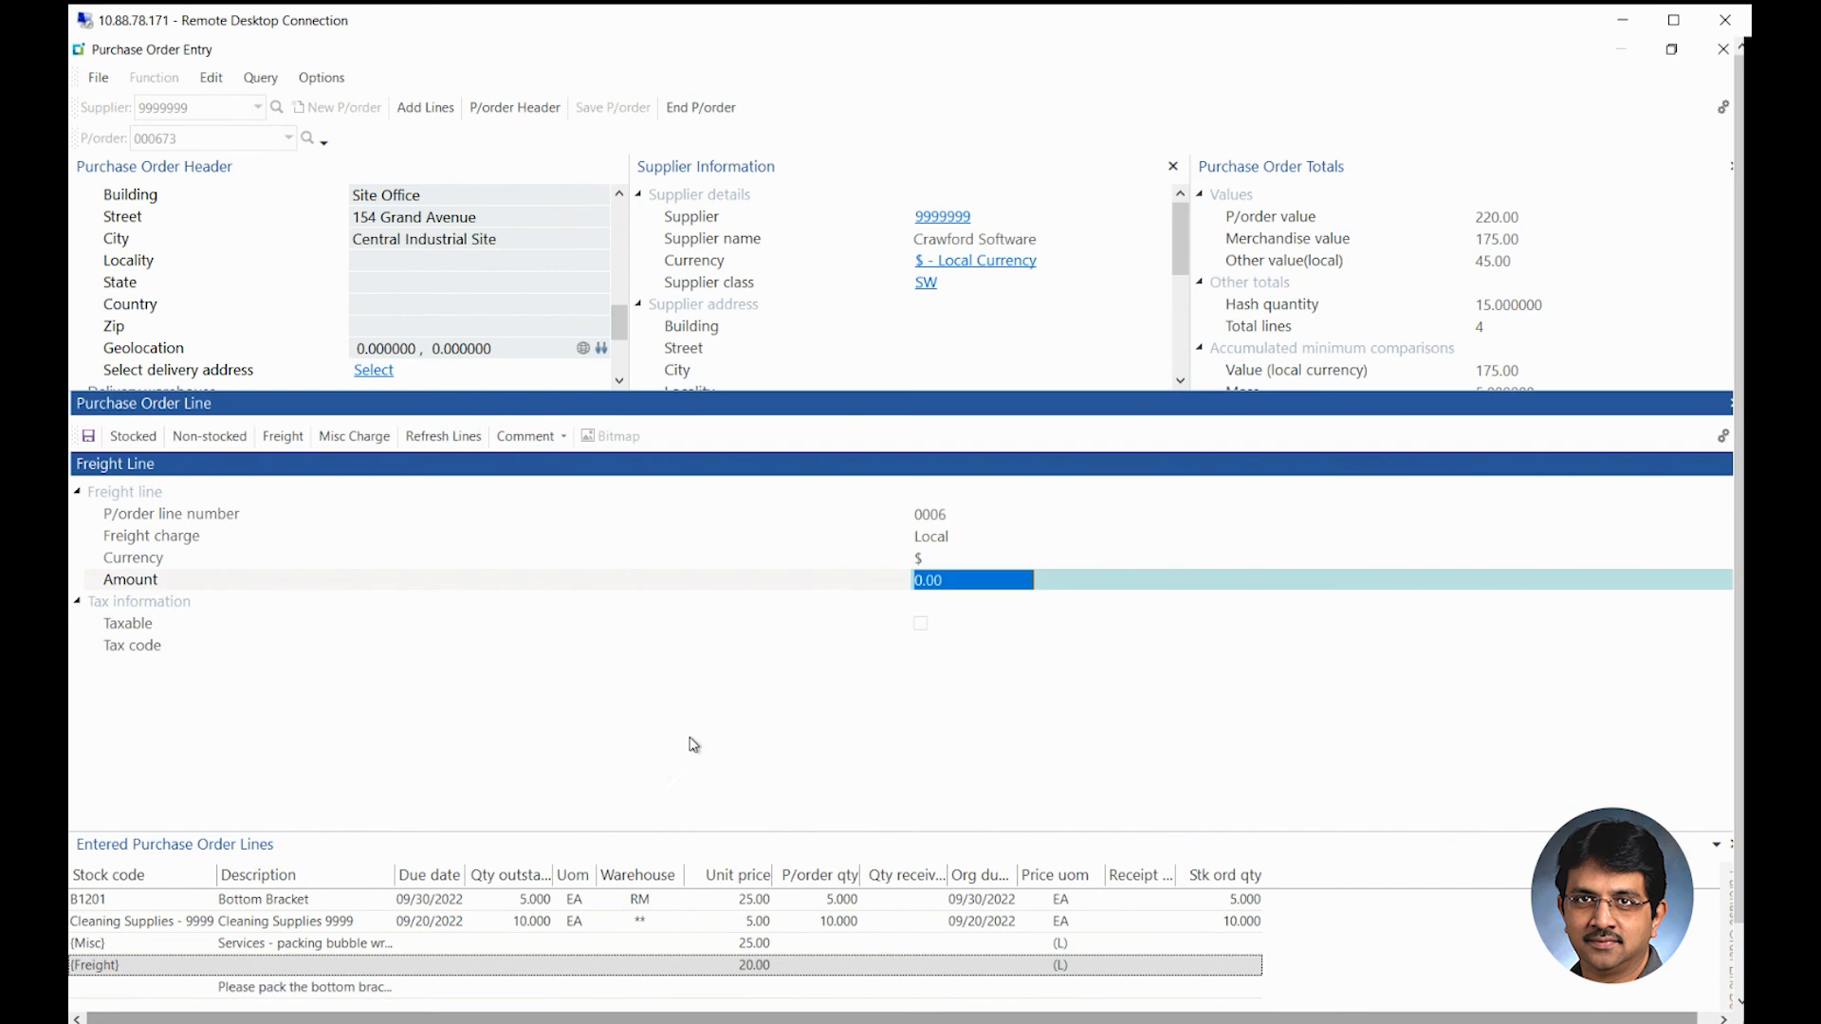